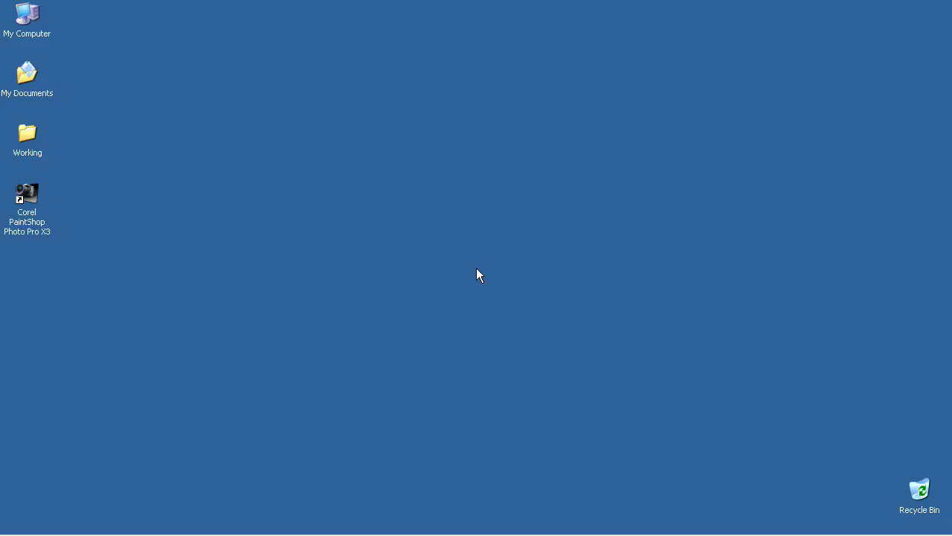
# Step: Launch Corel PaintShop Photo Pro X3 from its desktop shortcut
pyautogui.doubleClick(29, 195)
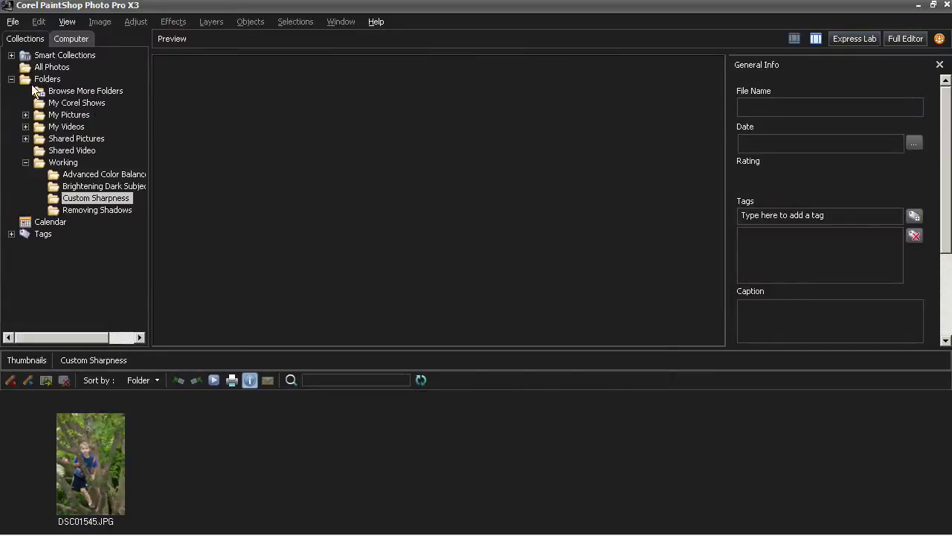
# Step: Open DSC01545.JPG from the Working > Custom Sharpness folder in the Full Editor
pyautogui.click(63, 163)
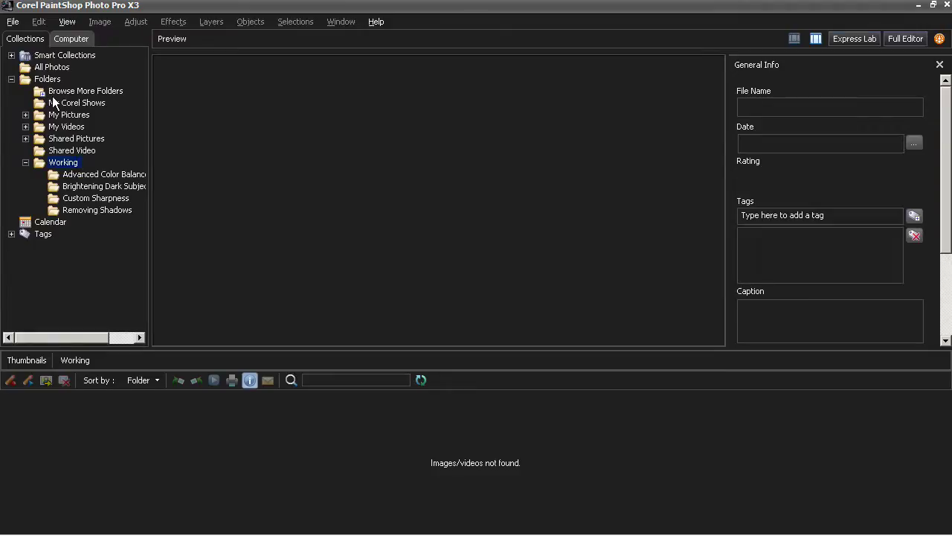
pyautogui.click(94, 200)
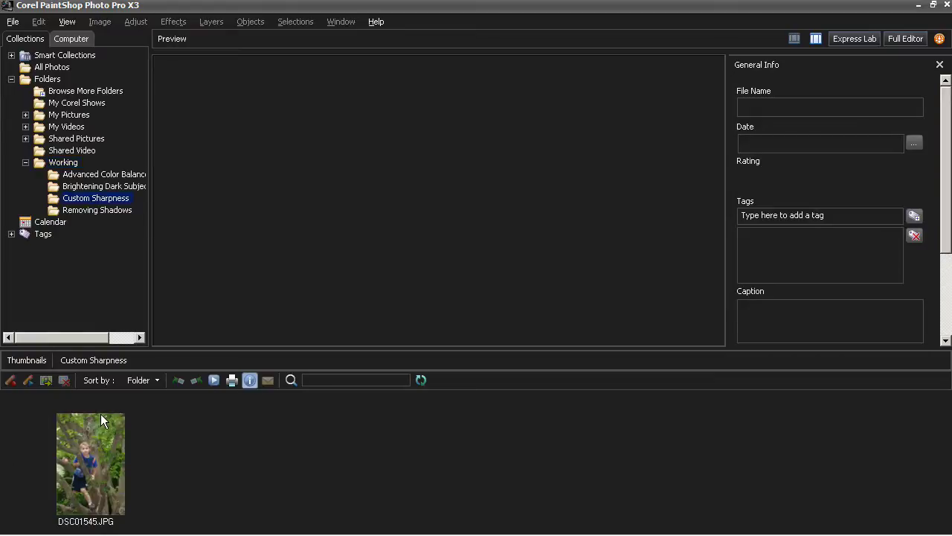
pyautogui.click(100, 450)
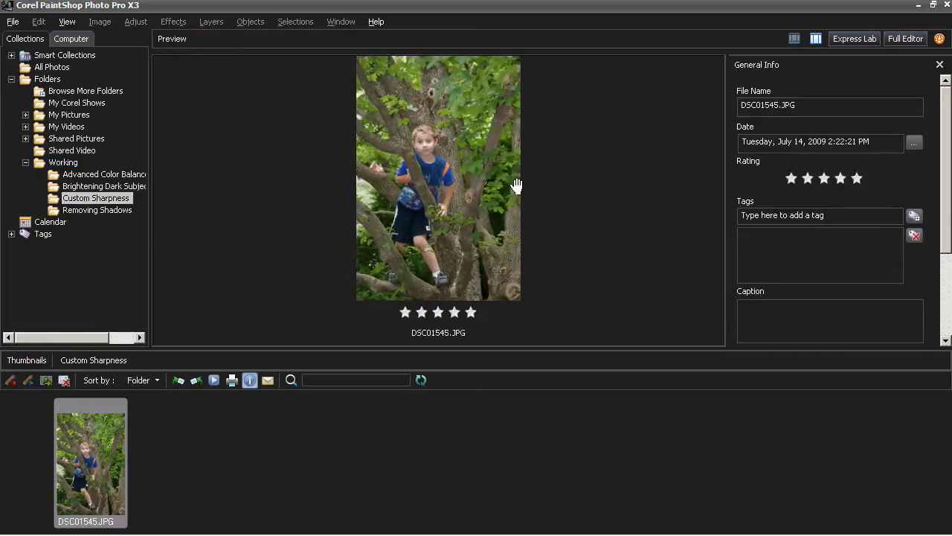
pyautogui.click(908, 39)
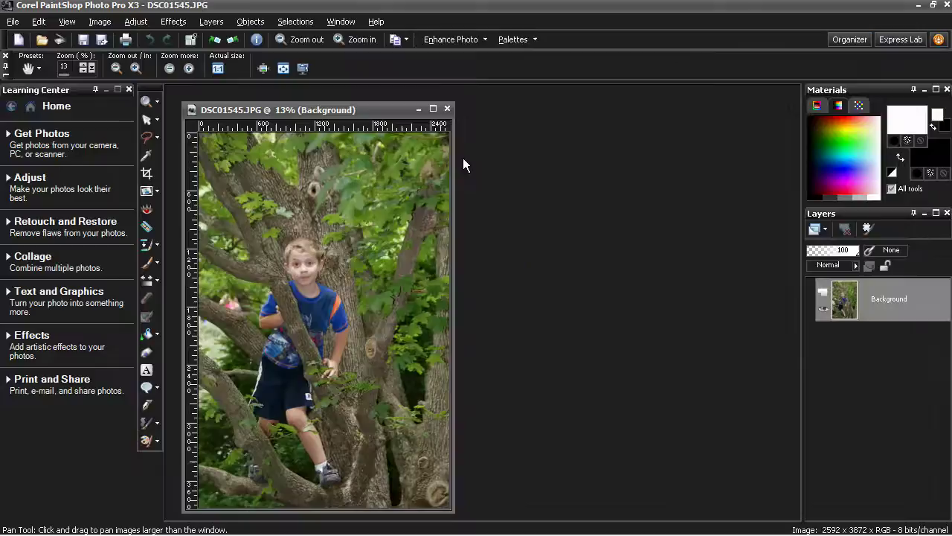
# Step: Zoom in on the photo to inspect the boy's face closely
pyautogui.scroll(3, 369, 245)
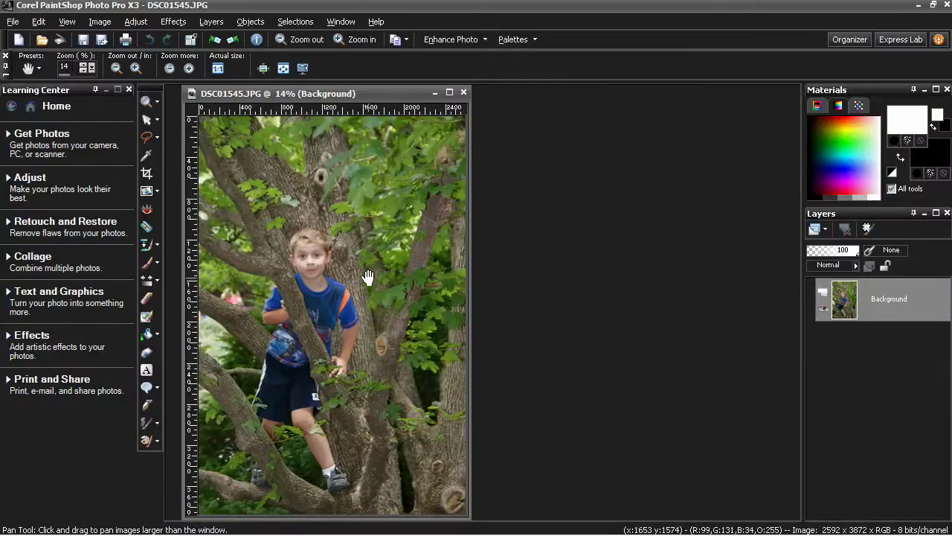
pyautogui.scroll(2, 455, 292)
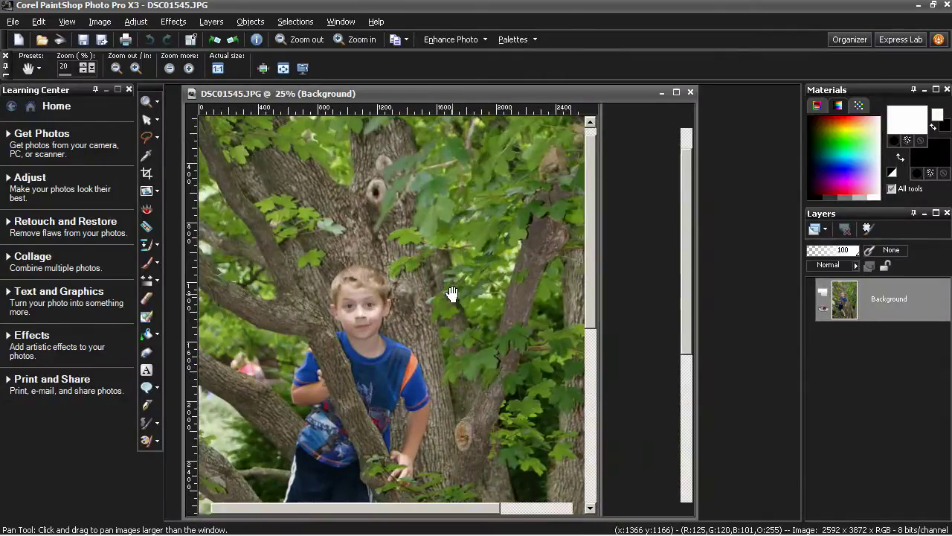
pyautogui.scroll(2, 532, 376)
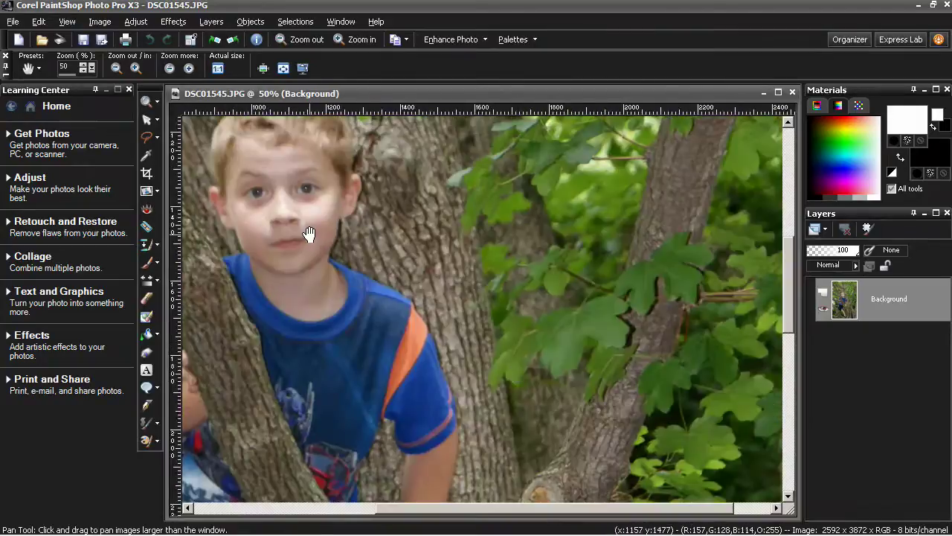
pyautogui.scroll(1, 328, 237)
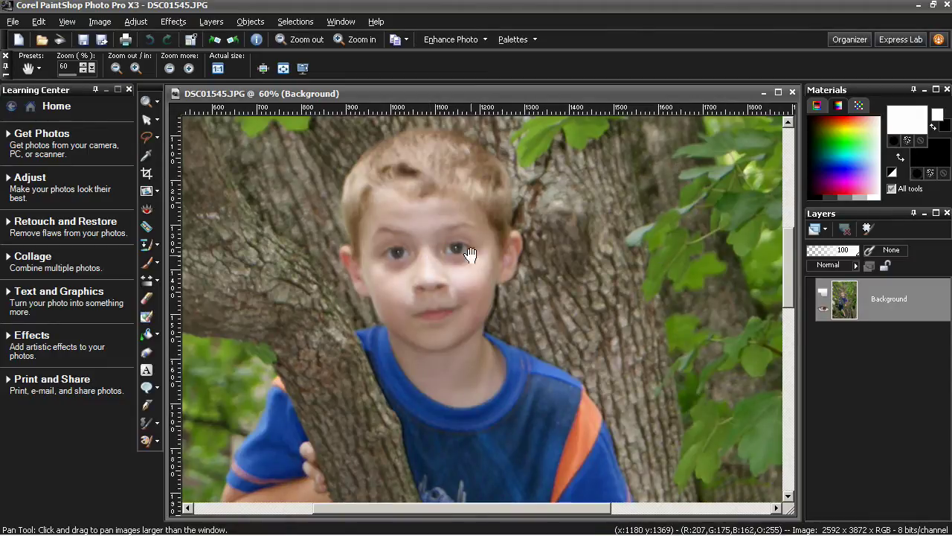
pyautogui.scroll(3, 447, 327)
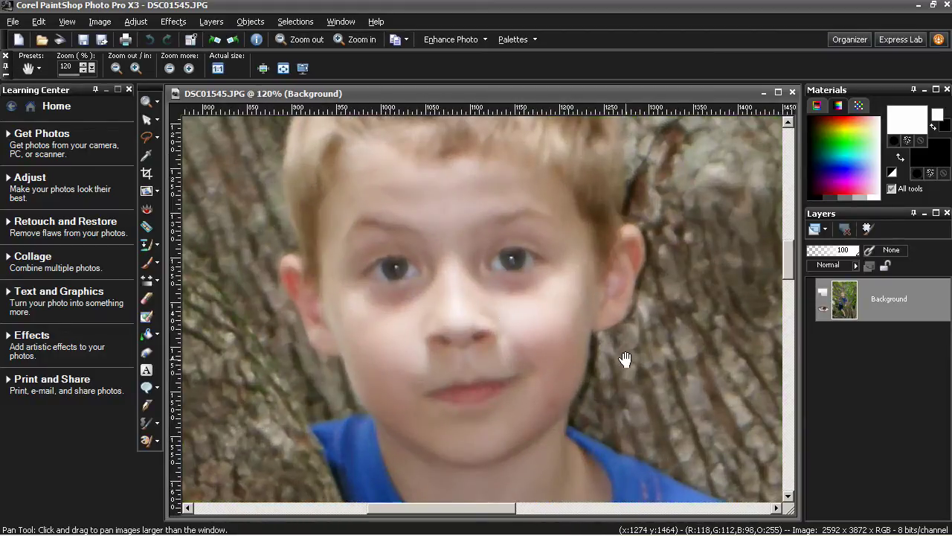
pyautogui.scroll(-4, 418, 297)
pyautogui.scroll(-1, 418, 296)
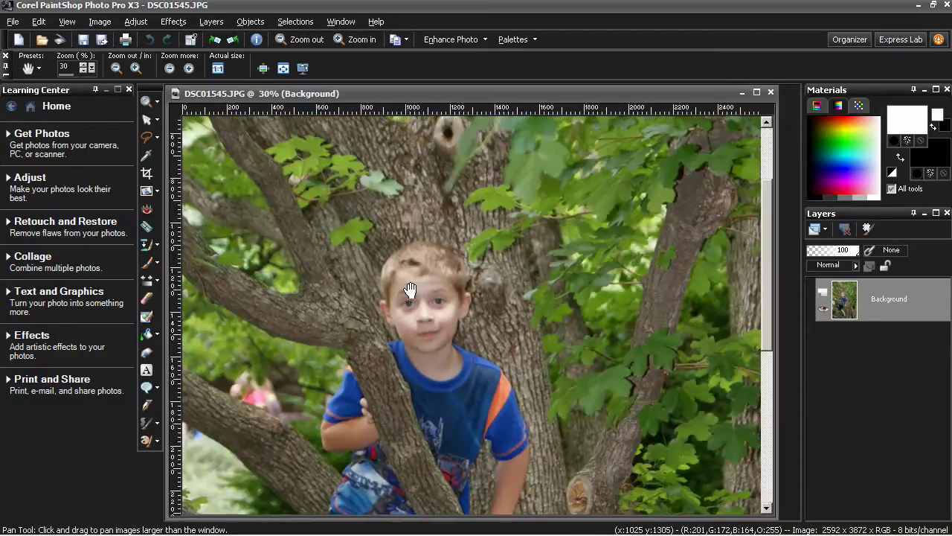
pyautogui.scroll(1, 538, 312)
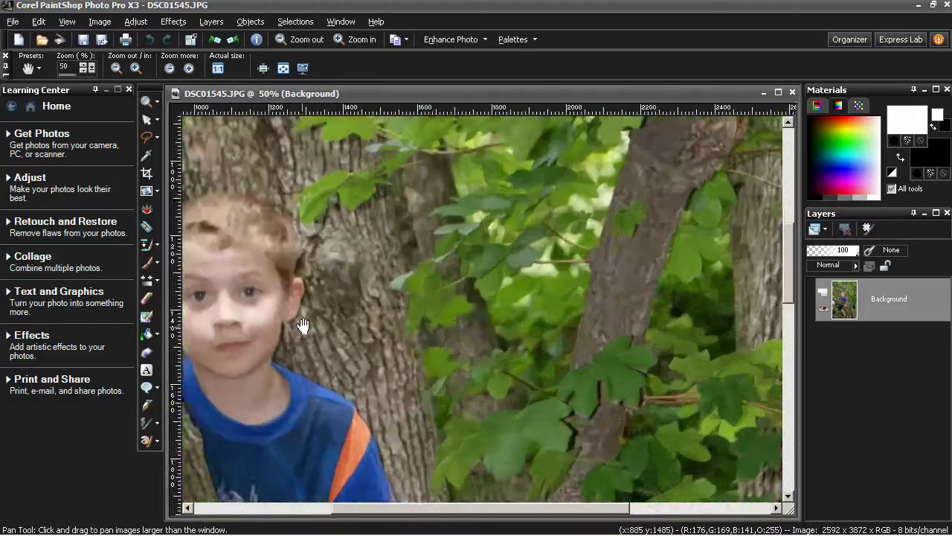
pyautogui.scroll(2, 416, 320)
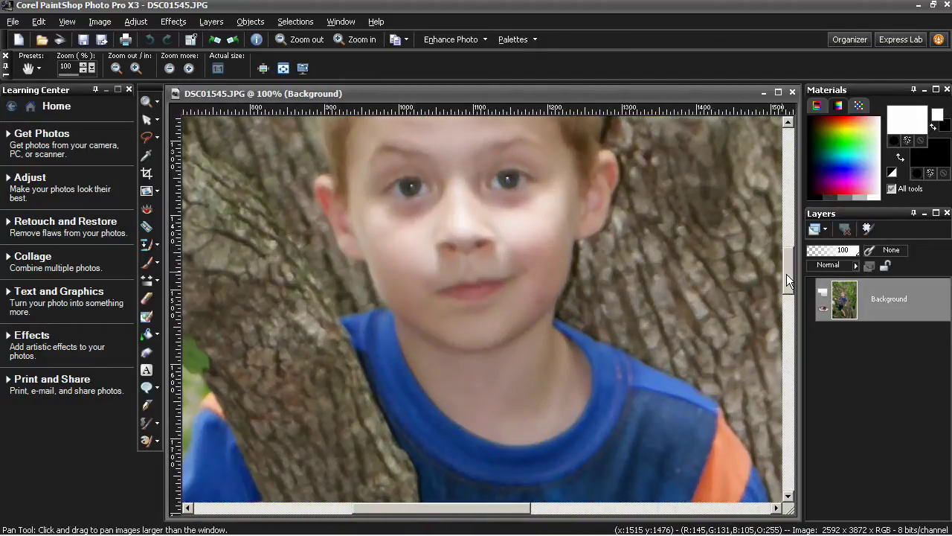
pyautogui.moveTo(786, 273); pyautogui.dragTo(802, 257)
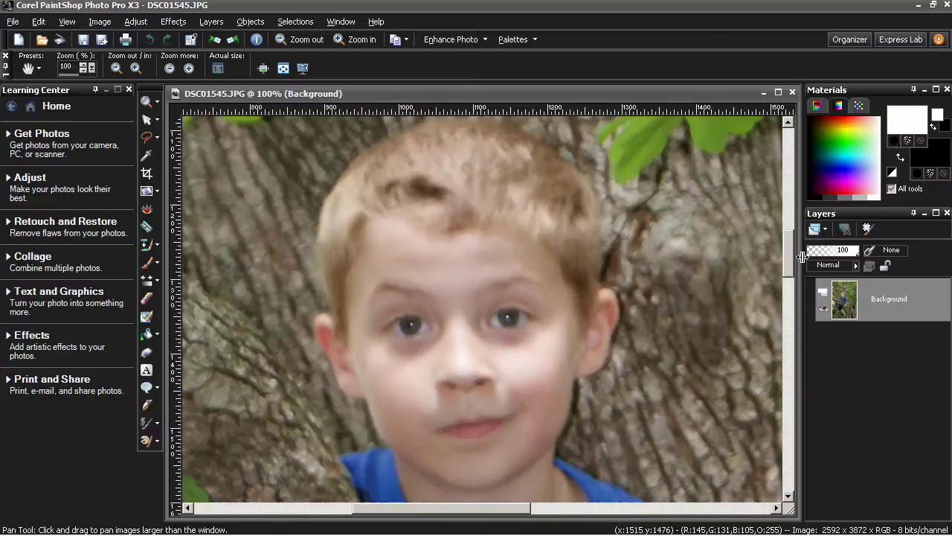
pyautogui.scroll(-1, 789, 257)
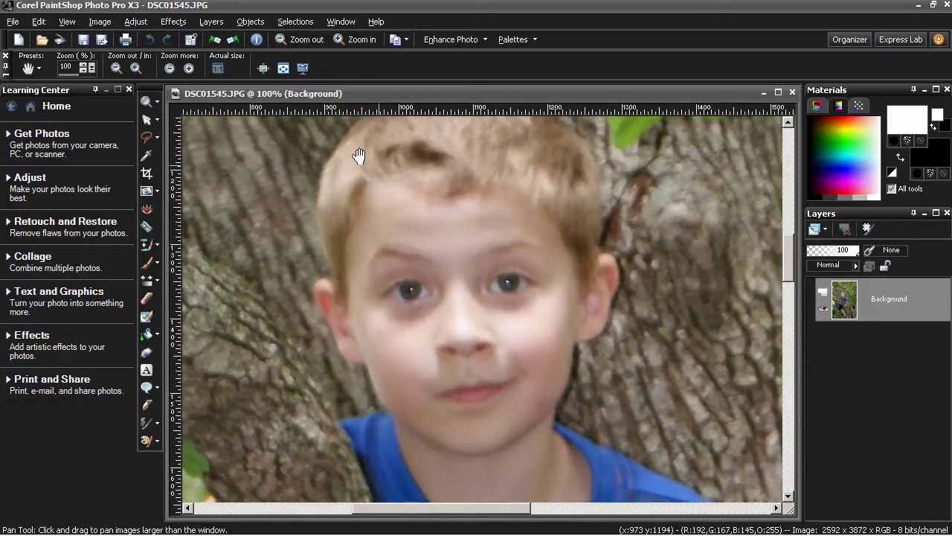
# Step: Apply High Pass Sharpen with Radius 130, Strength 70 and Hard Light blend mode
pyautogui.click(137, 24)
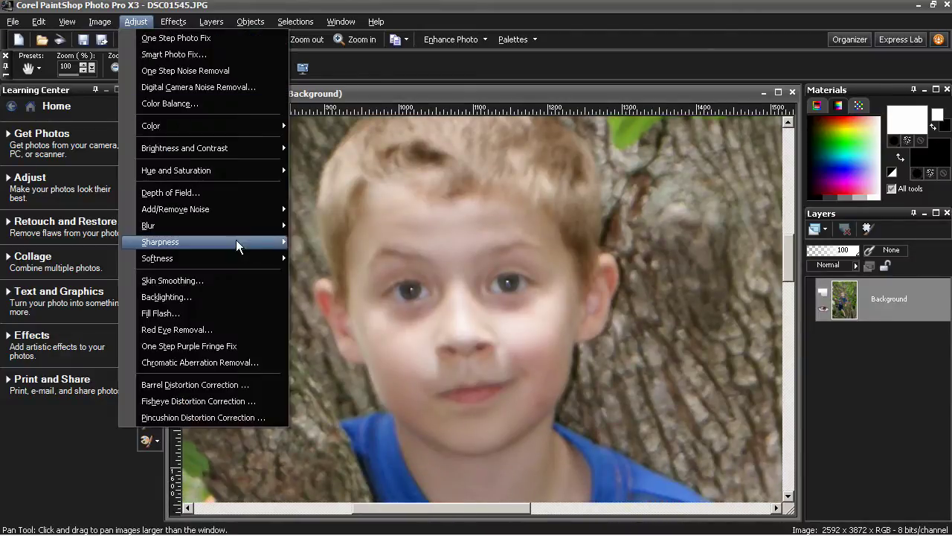
pyautogui.moveTo(240, 243)
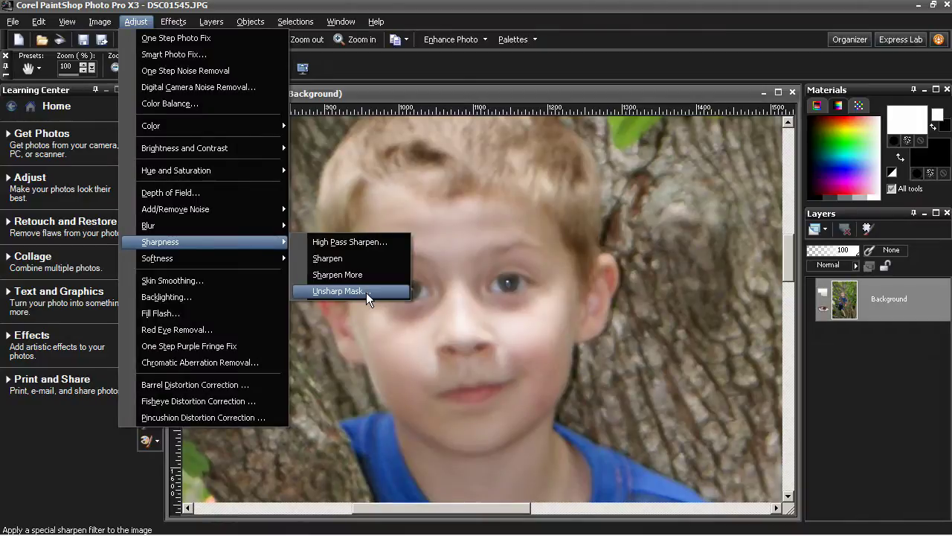
pyautogui.click(348, 242)
pyautogui.moveTo(401, 191); pyautogui.dragTo(803, 75)
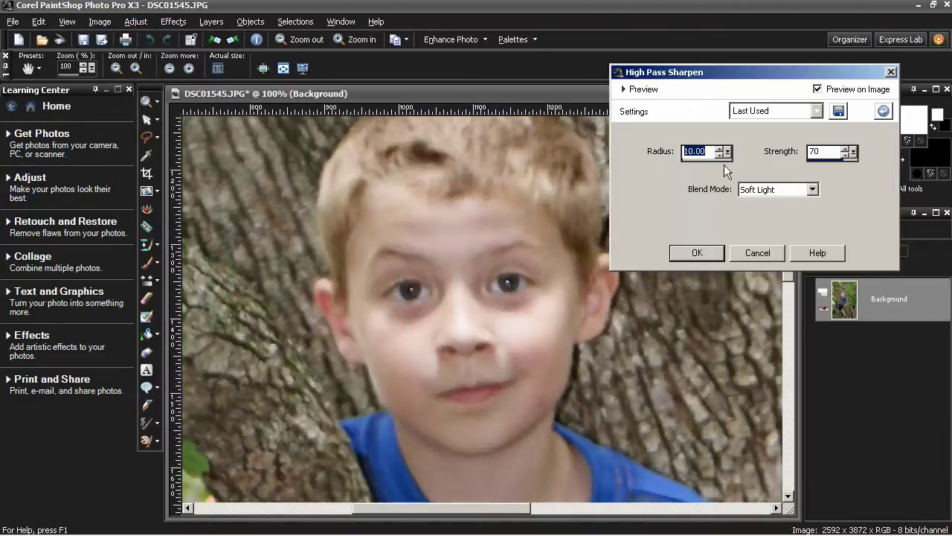
pyautogui.write('54')
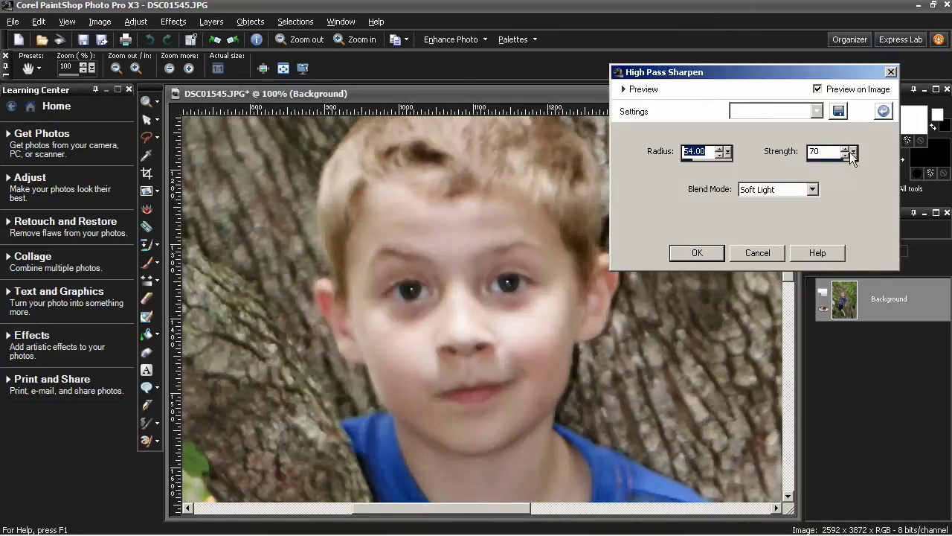
pyautogui.click(806, 189)
pyautogui.click(782, 210)
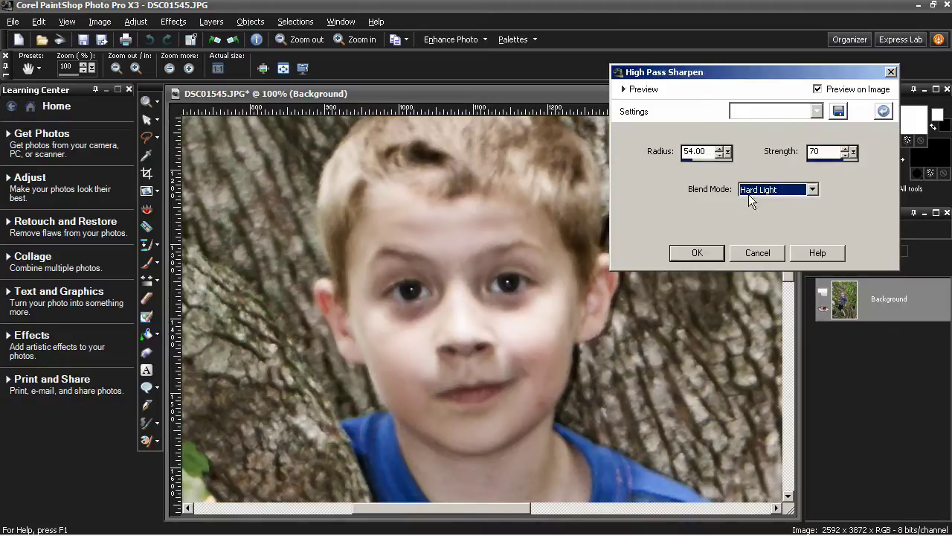
pyautogui.doubleClick(709, 160)
pyautogui.write('130')
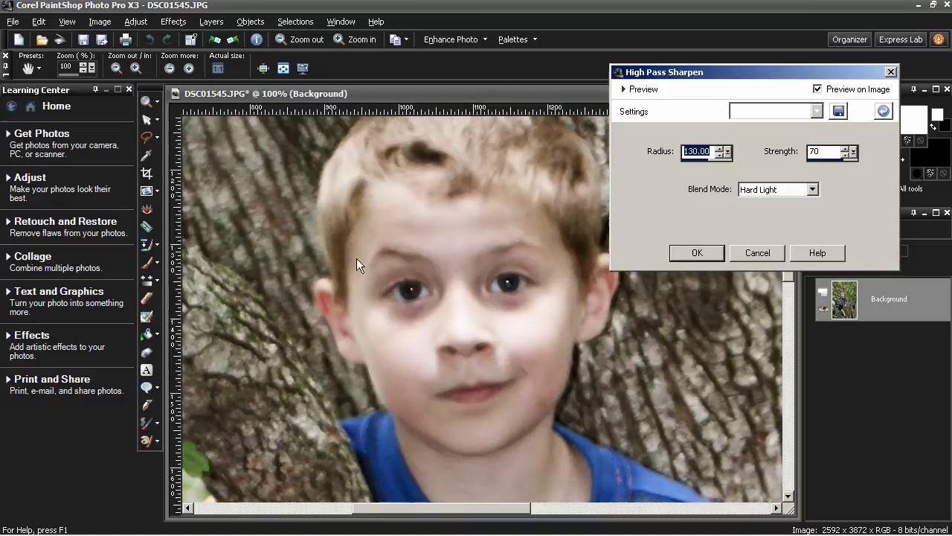
pyautogui.click(695, 252)
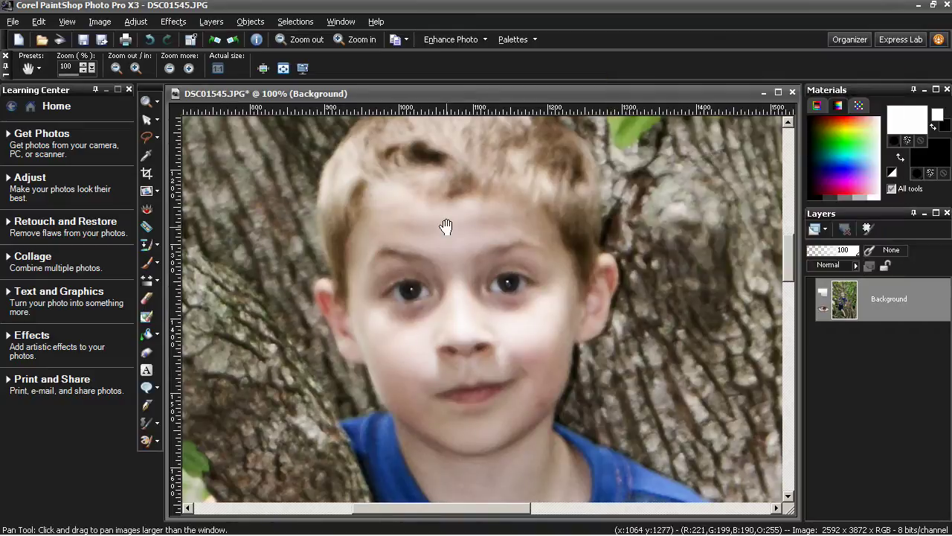
# Step: Compare the photo with and without the High Pass Sharpen using undo and redo
pyautogui.scroll(1, 443, 286)
pyautogui.scroll(4, 442, 285)
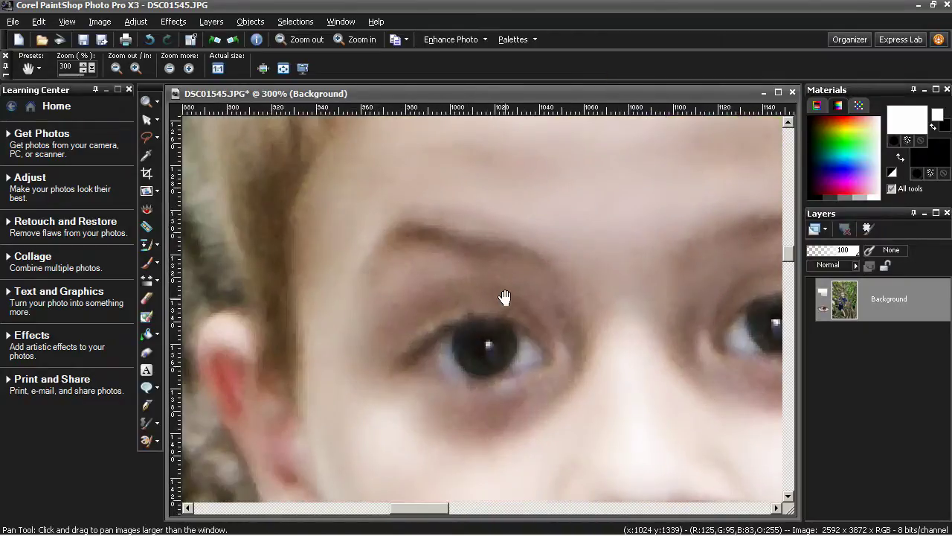
pyautogui.scroll(3, 458, 332)
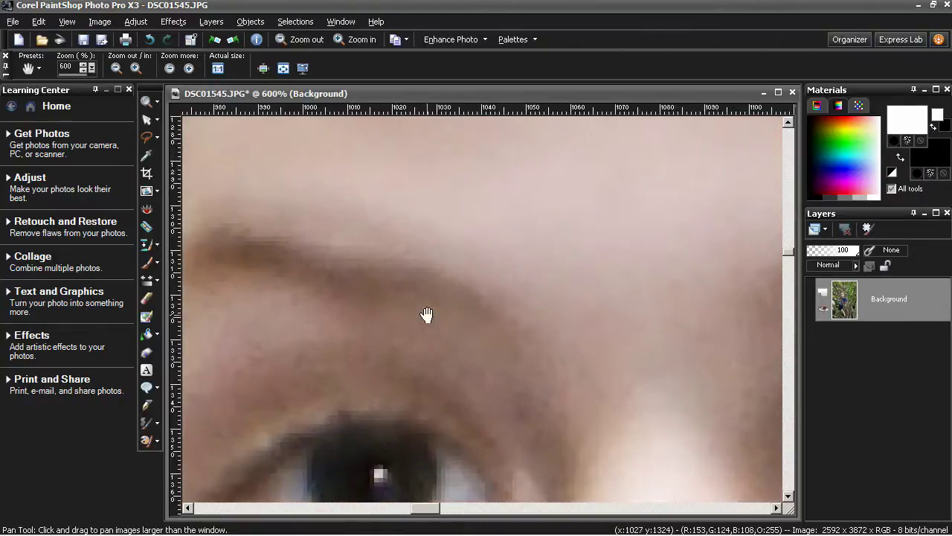
pyautogui.click(150, 38)
pyautogui.click(169, 40)
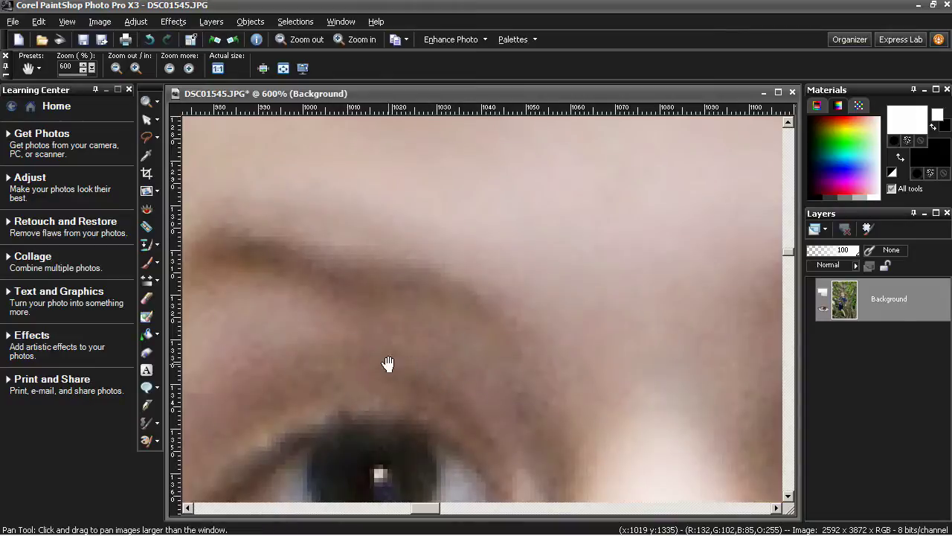
pyautogui.click(150, 38)
pyautogui.click(165, 39)
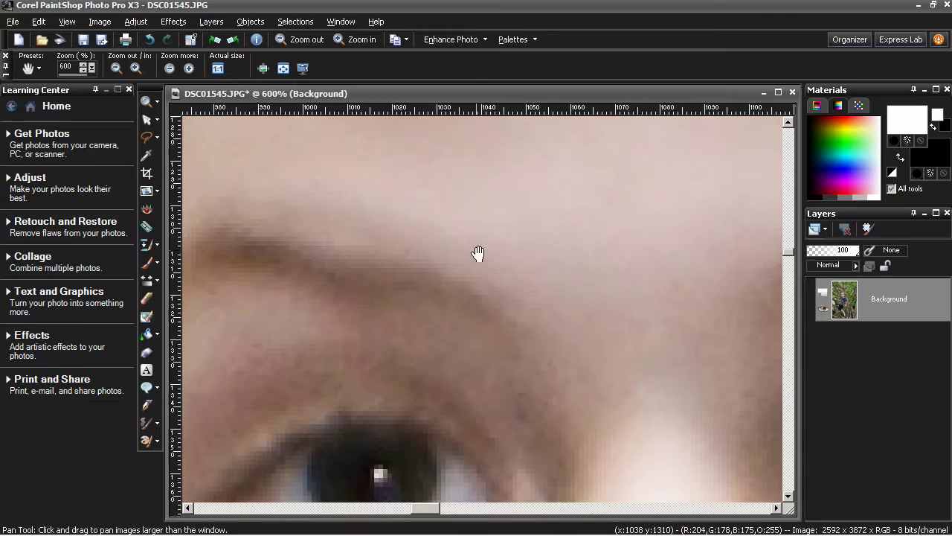
pyautogui.scroll(-4, 487, 250)
pyautogui.scroll(-8, 487, 250)
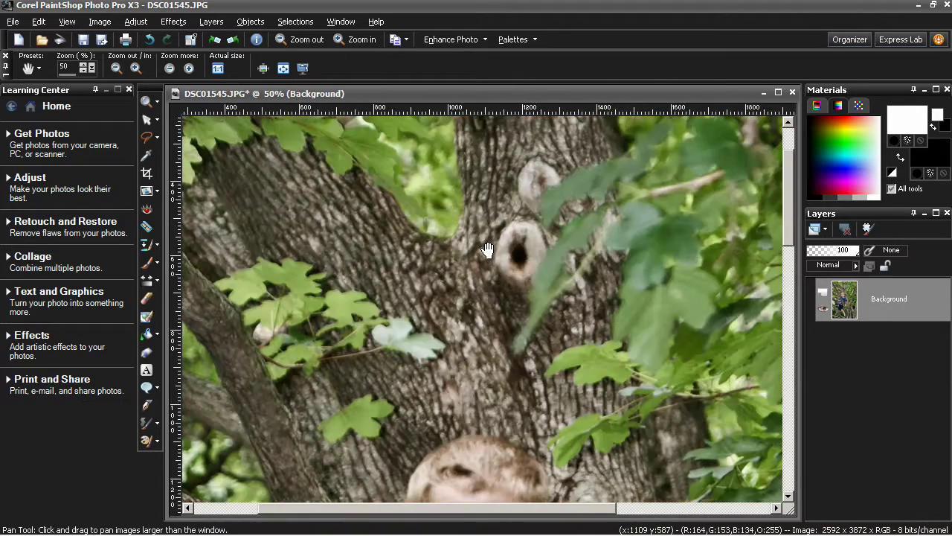
pyautogui.scroll(3, 443, 355)
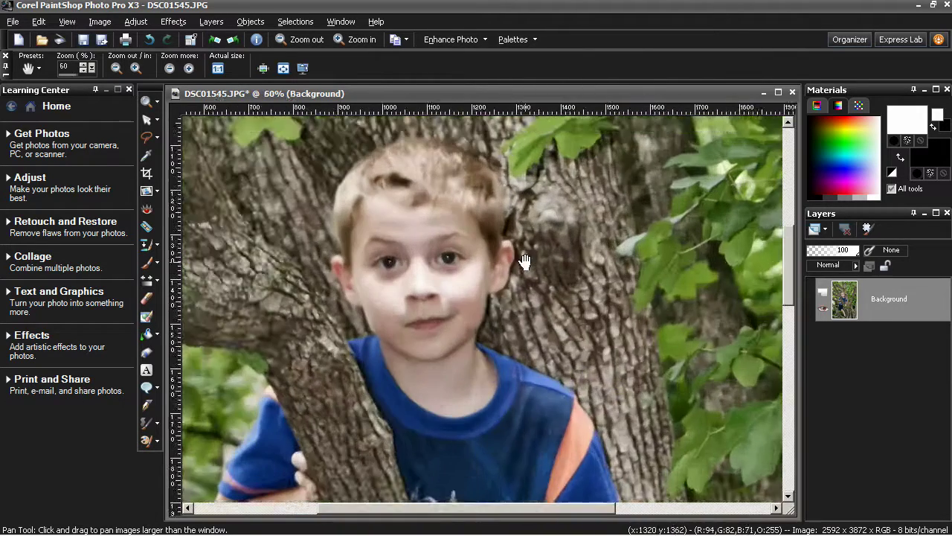
pyautogui.scroll(1, 448, 307)
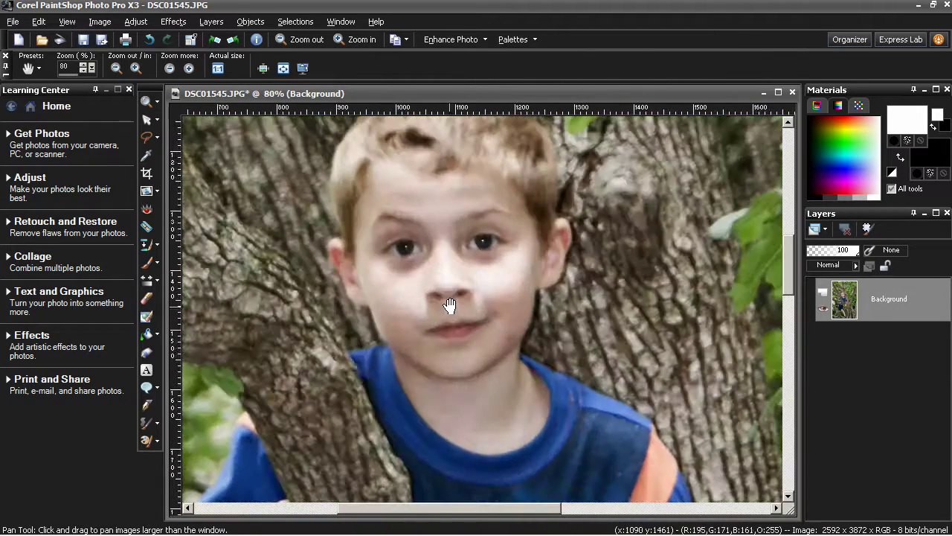
# Step: Undo the High Pass Sharpen, try a plain Sharpen, then undo that too
pyautogui.click(148, 39)
pyautogui.click(137, 21)
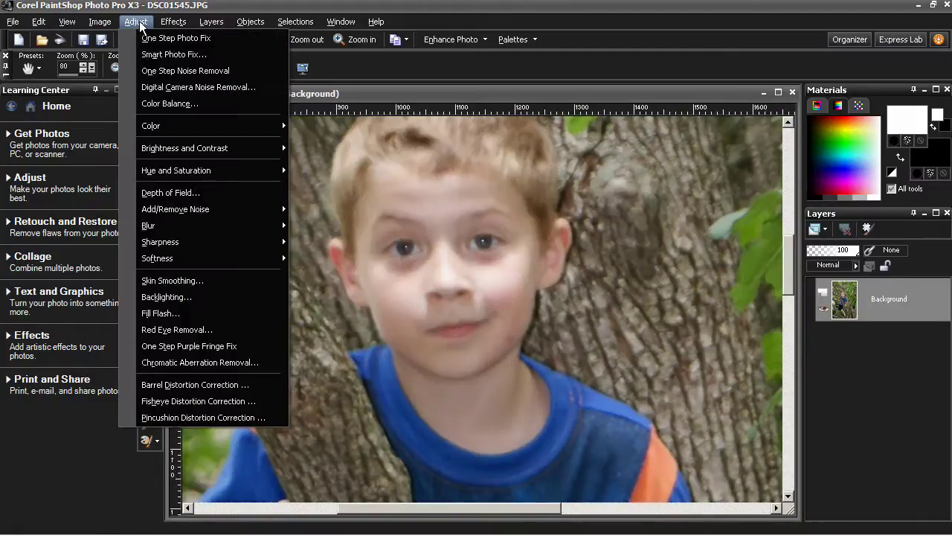
pyautogui.moveTo(229, 241)
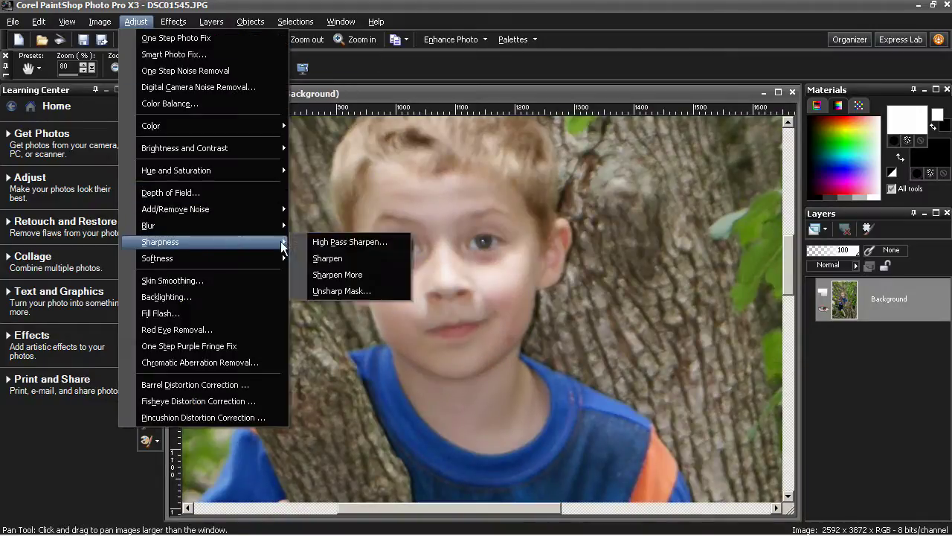
pyautogui.click(335, 261)
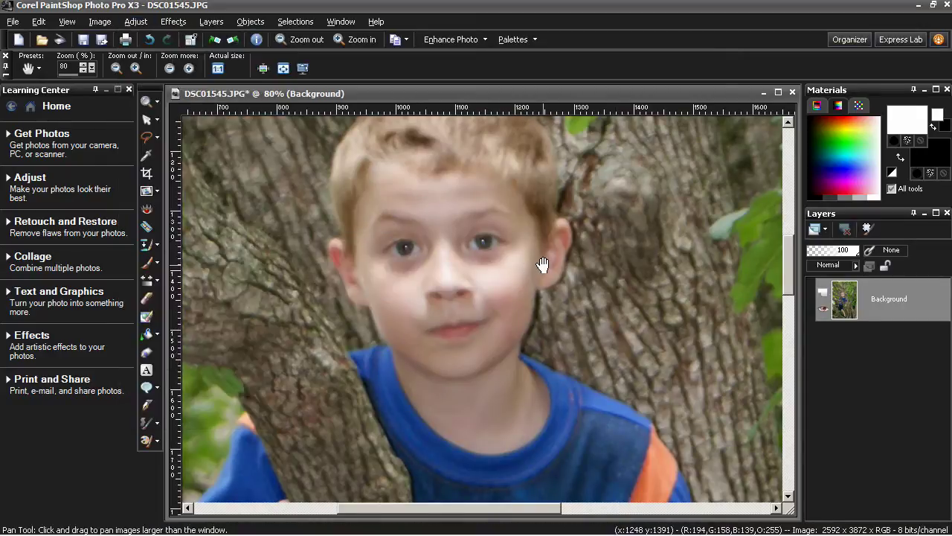
pyautogui.click(147, 41)
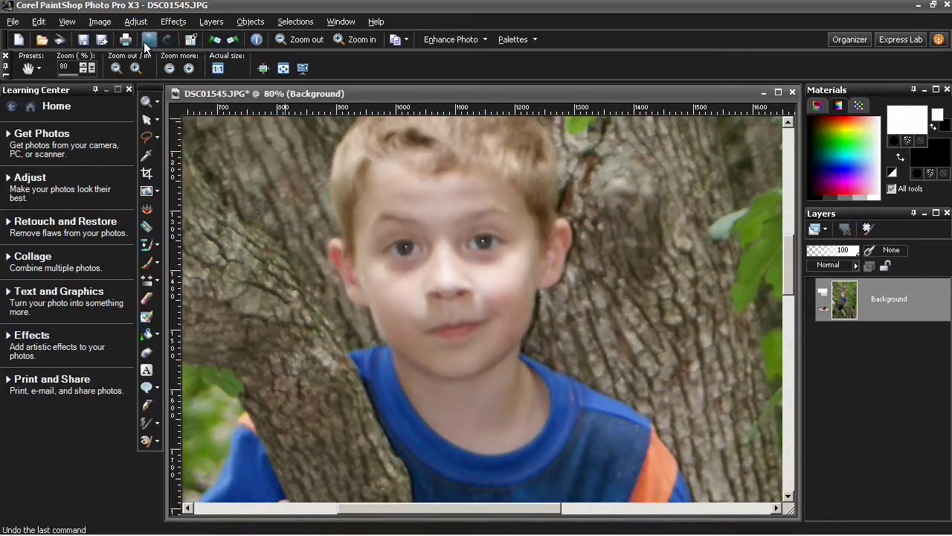
pyautogui.click(136, 22)
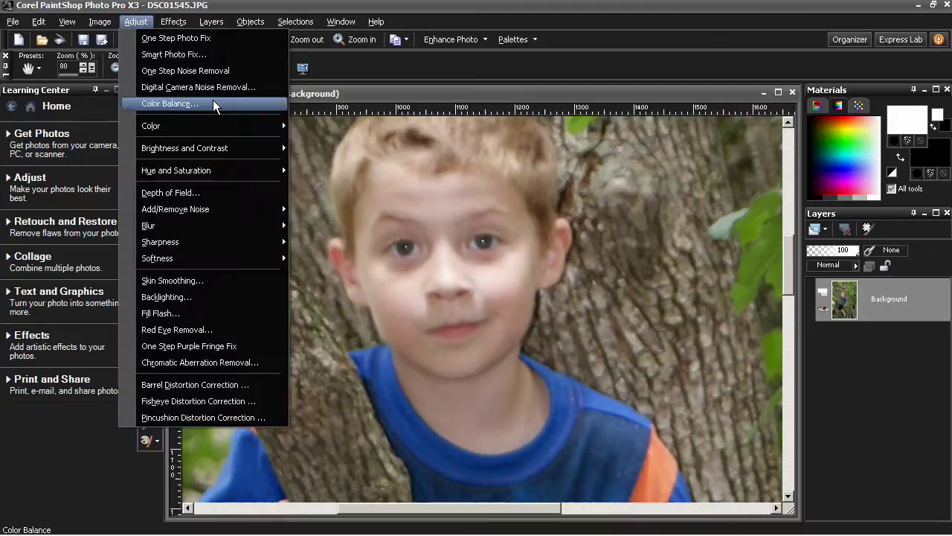
pyautogui.click(194, 55)
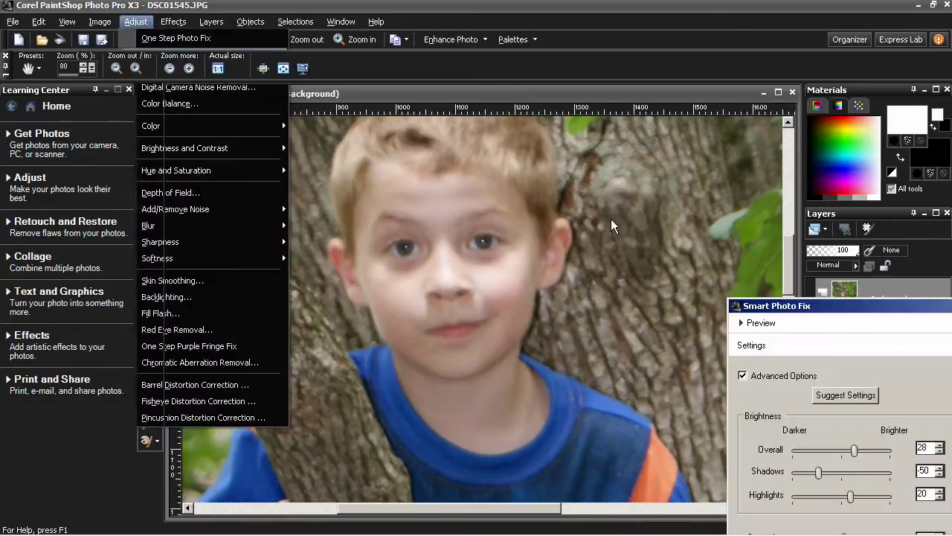
pyautogui.moveTo(811, 306); pyautogui.dragTo(634, 163)
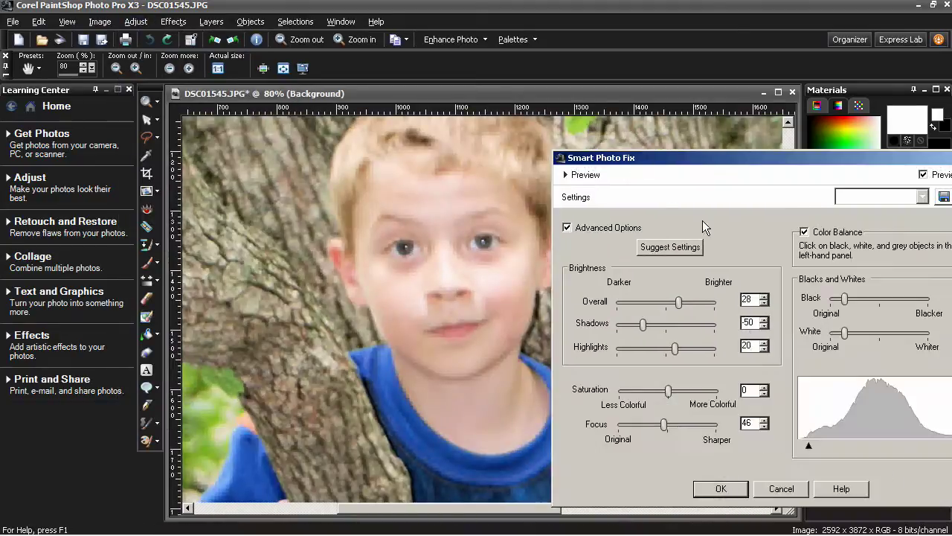
pyautogui.click(677, 248)
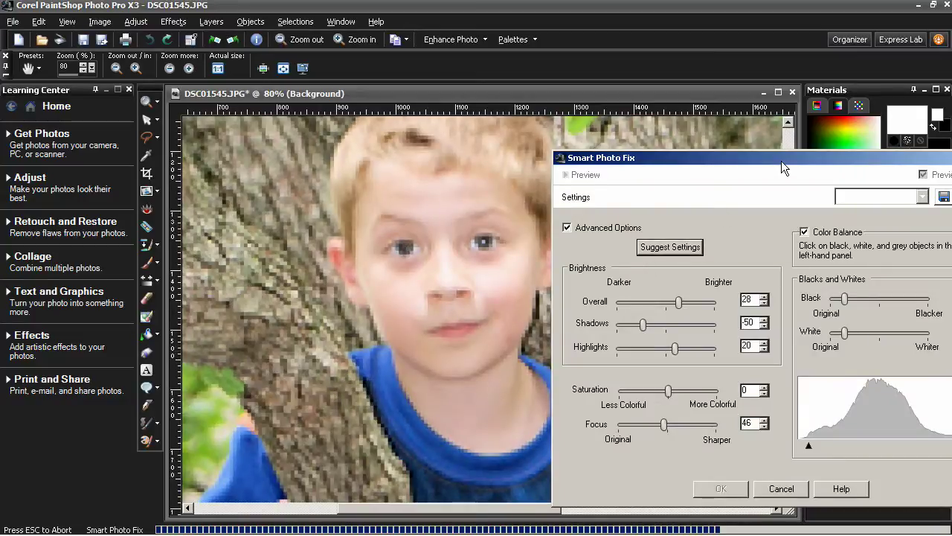
pyautogui.moveTo(781, 161); pyautogui.dragTo(808, 113)
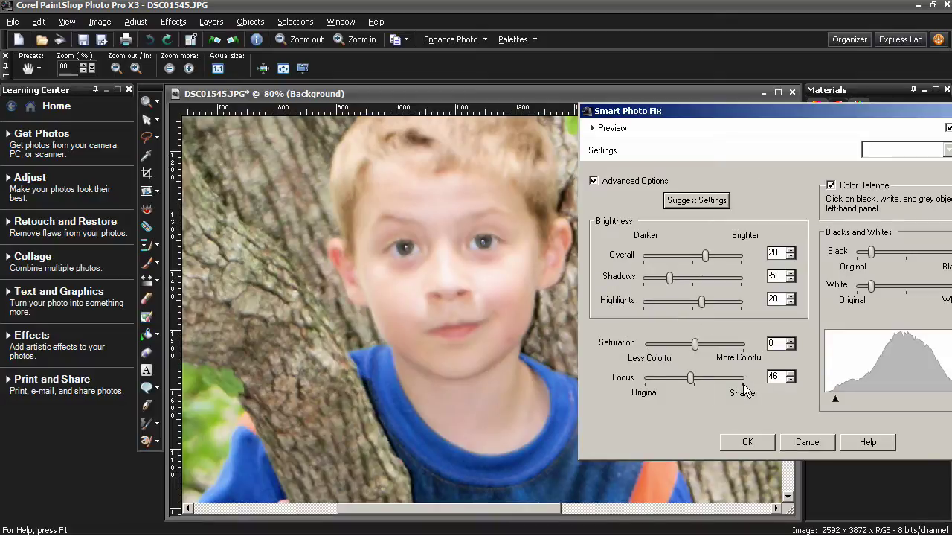
pyautogui.moveTo(812, 111); pyautogui.dragTo(557, 90)
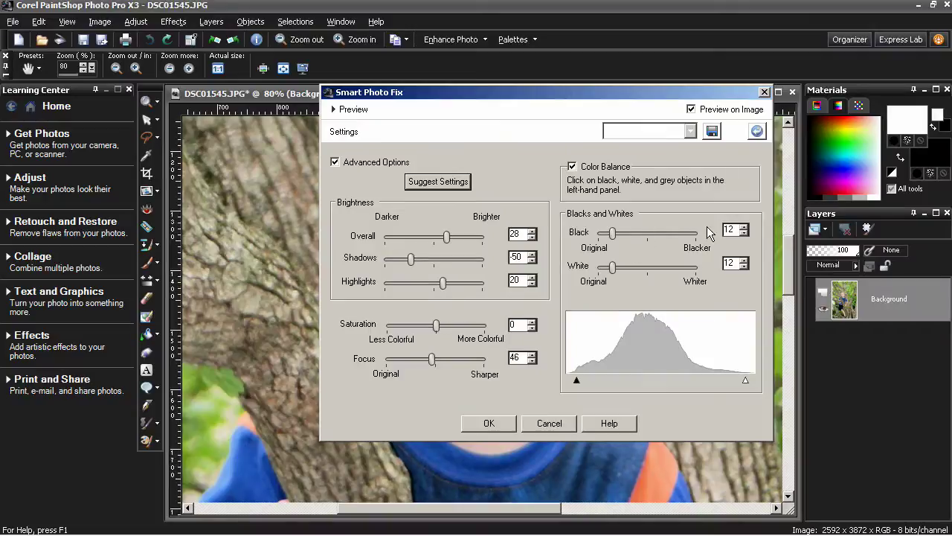
pyautogui.click(543, 424)
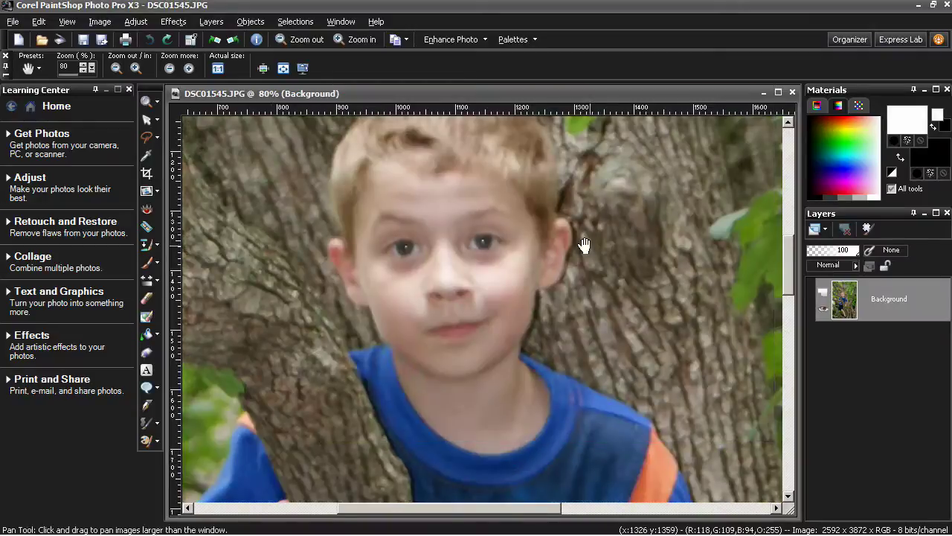
# Step: Duplicate the Background layer and rename the copy 'ben'
pyautogui.scroll(-5, 448, 245)
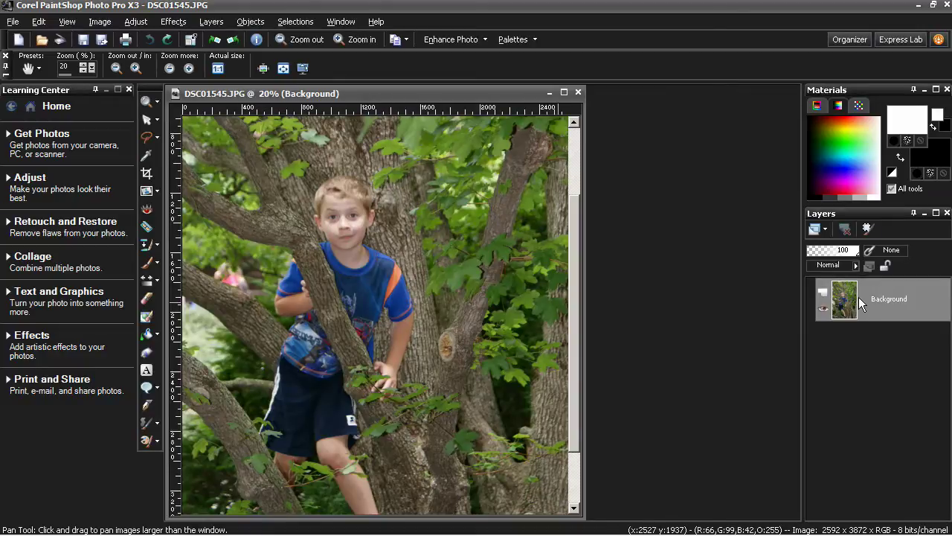
pyautogui.rightClick(840, 298)
pyautogui.click(810, 157)
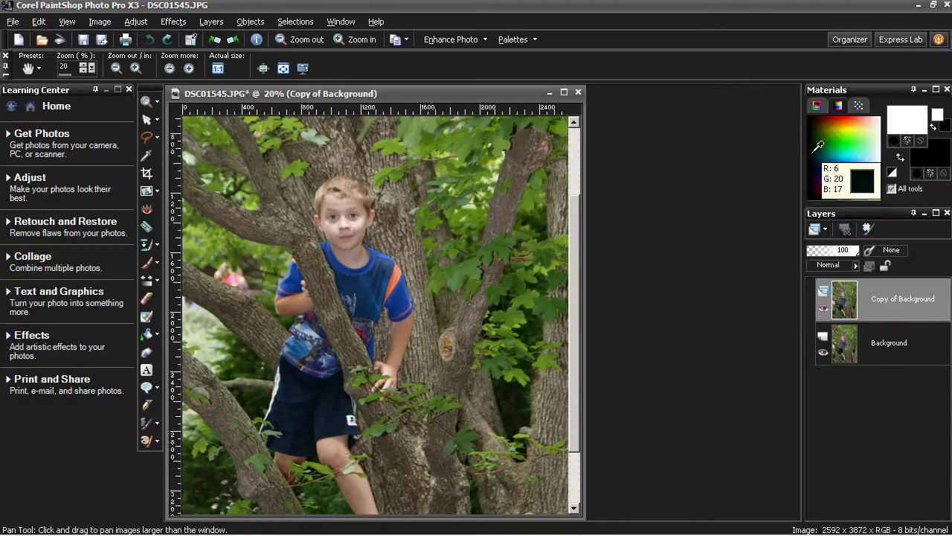
pyautogui.click(899, 305)
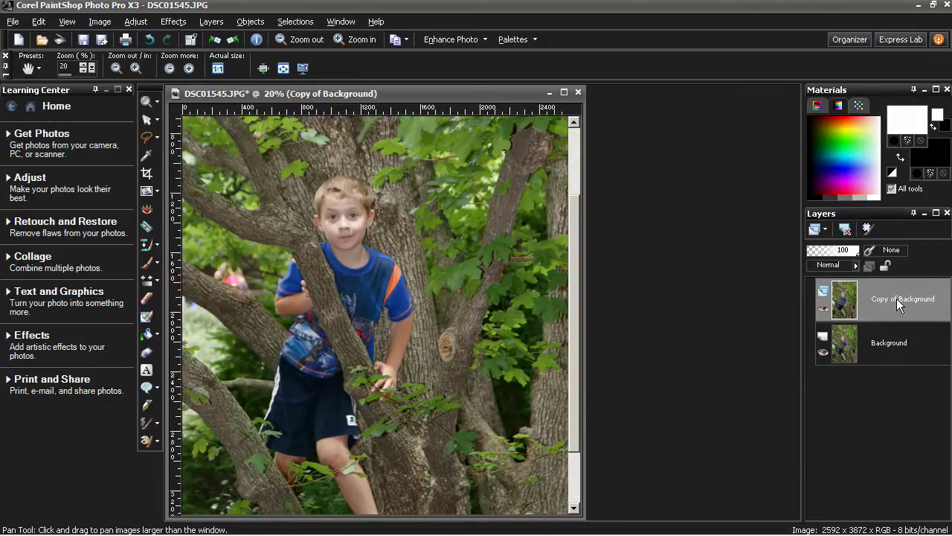
pyautogui.doubleClick(898, 305)
pyautogui.write('ben')
pyautogui.press('Return')
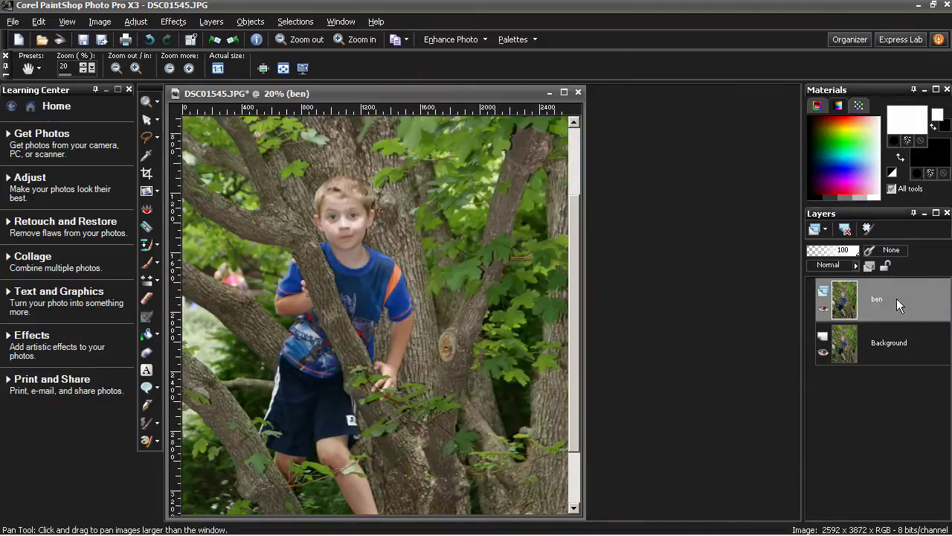
# Step: Add a second Background copy named 'background', hide it, and make ben active
pyautogui.rightClick(887, 348)
pyautogui.click(828, 151)
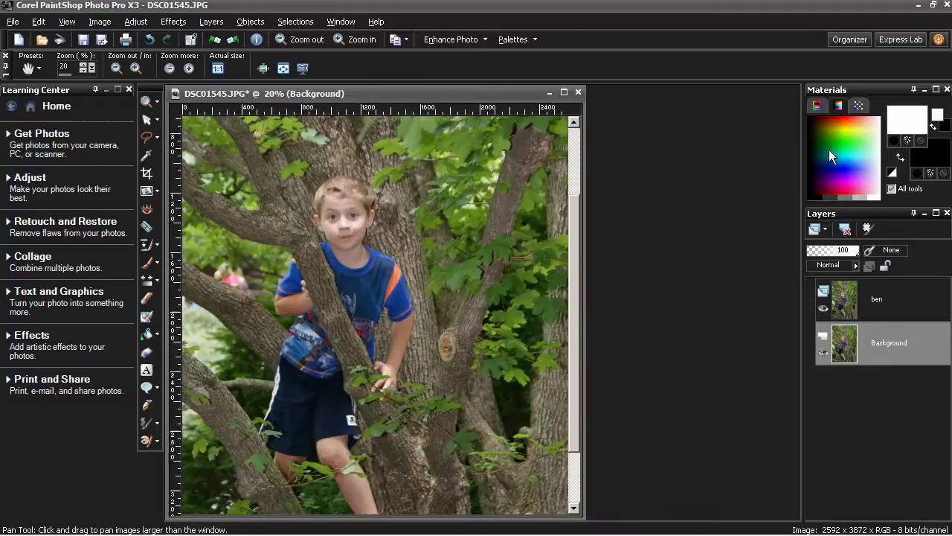
pyautogui.doubleClick(883, 348)
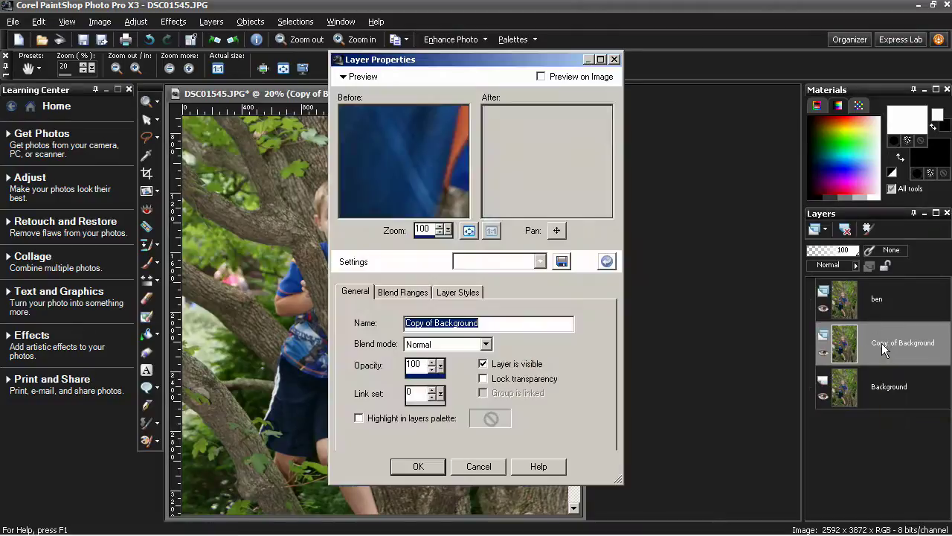
pyautogui.write('backgrou')
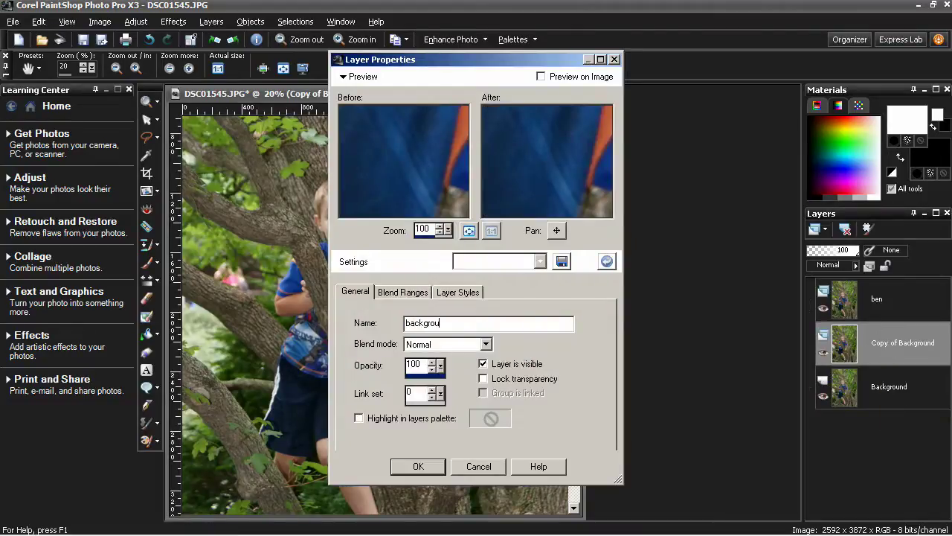
pyautogui.write('nd')
pyautogui.press('Return')
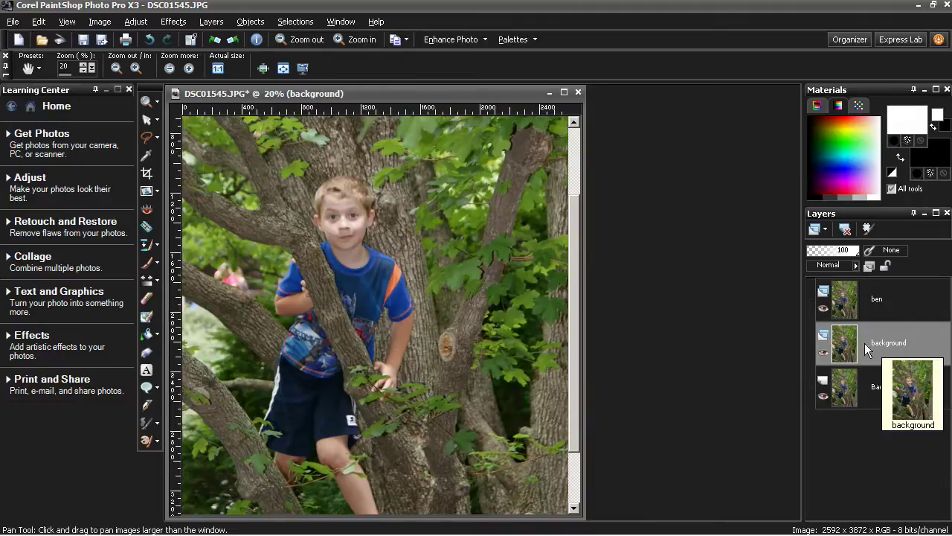
pyautogui.click(823, 352)
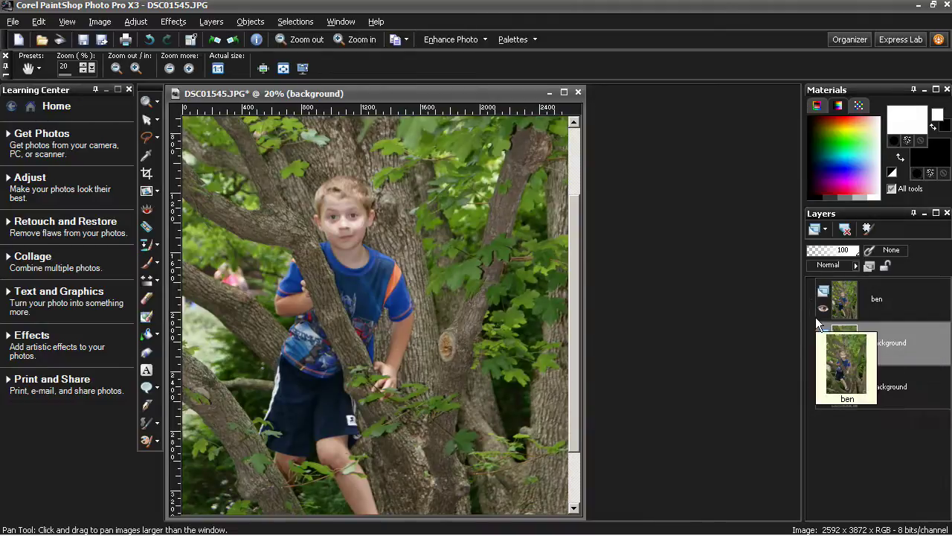
pyautogui.click(857, 314)
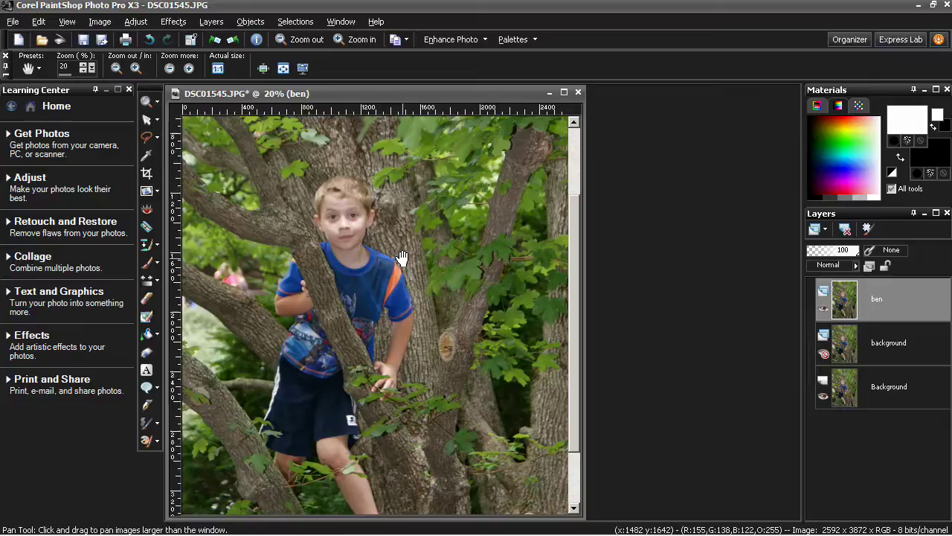
pyautogui.scroll(3, 385, 261)
pyautogui.scroll(3, 494, 377)
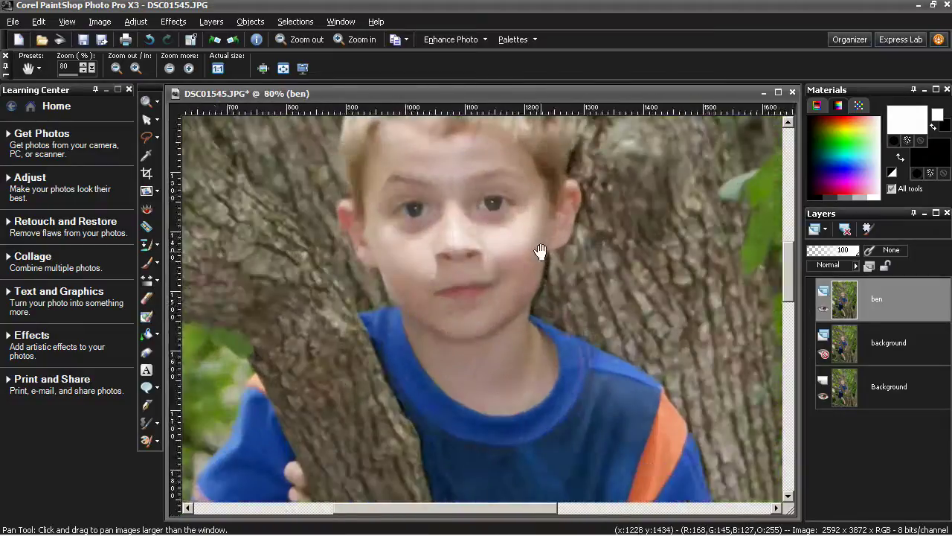
# Step: Open Unsharp Mask and preview heavy sharpening on the boy, bringing the radius to 3.09
pyautogui.click(135, 21)
pyautogui.moveTo(209, 239)
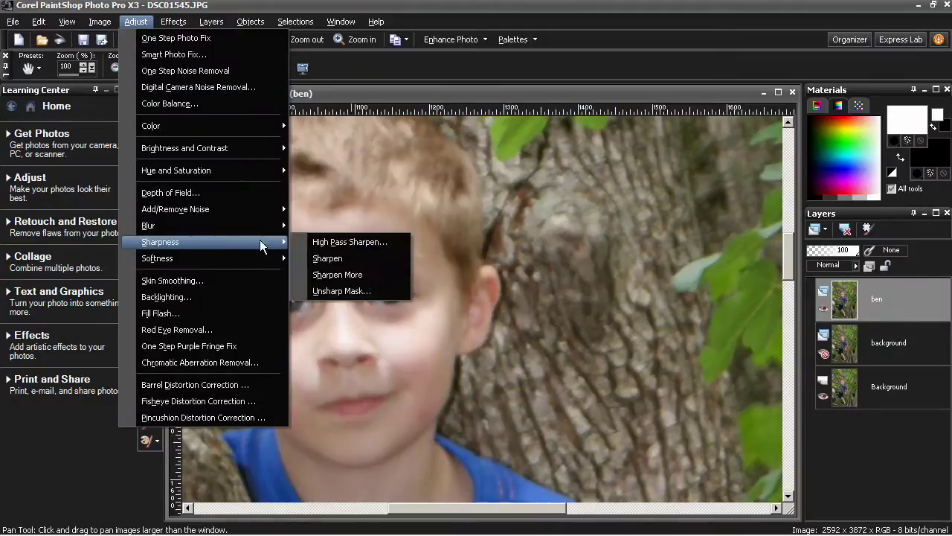
pyautogui.click(363, 289)
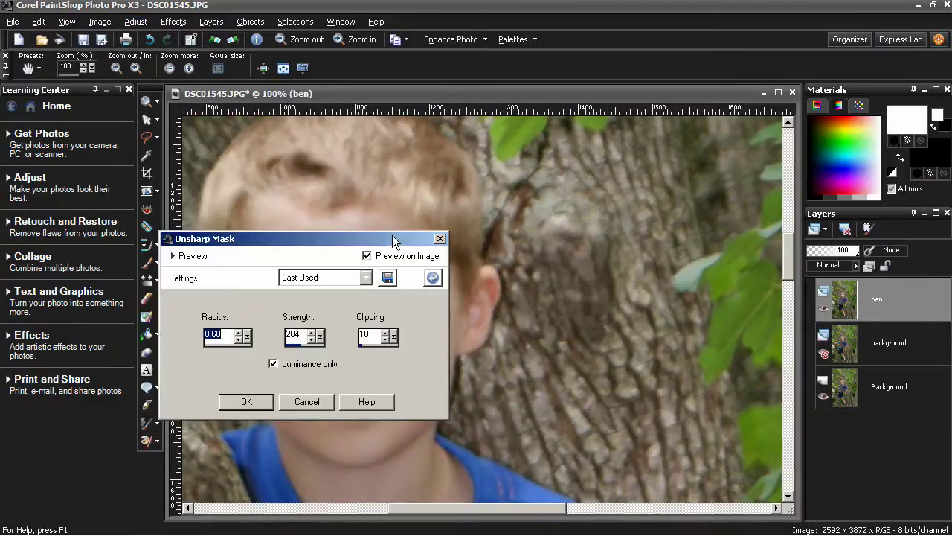
pyautogui.moveTo(393, 237); pyautogui.dragTo(833, 141)
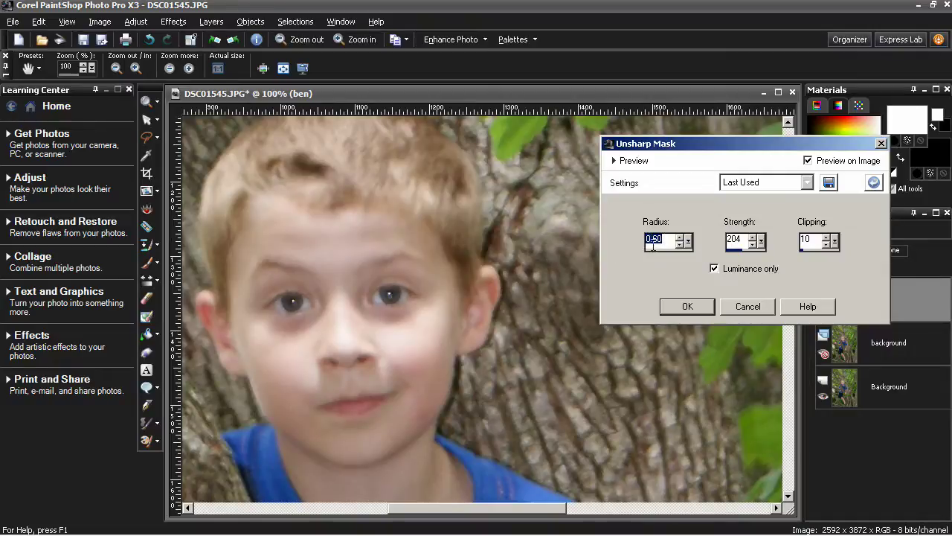
pyautogui.scroll(1, 655, 244)
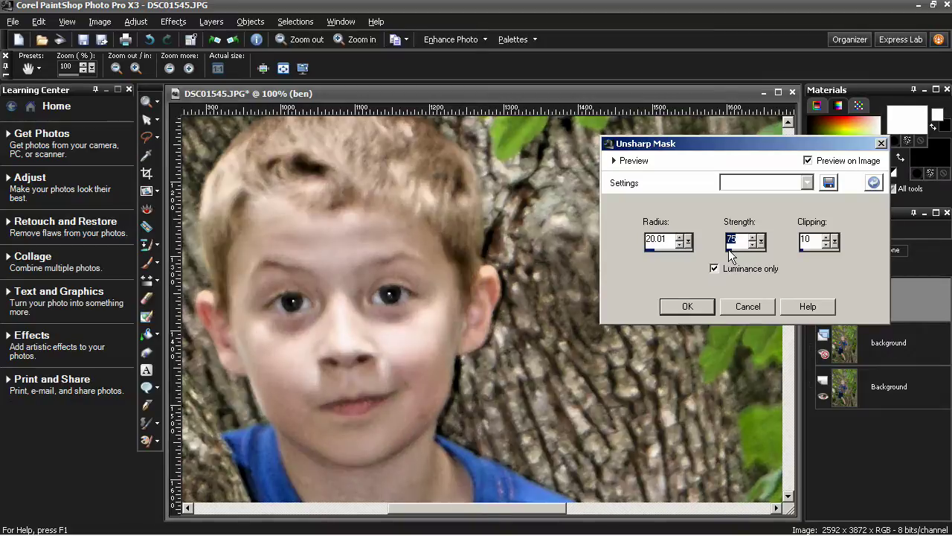
pyautogui.click(647, 250)
# Step: Apply Unsharp Mask to ben with Radius 0.60, Strength 200 and Clipping 10
pyautogui.click(756, 250)
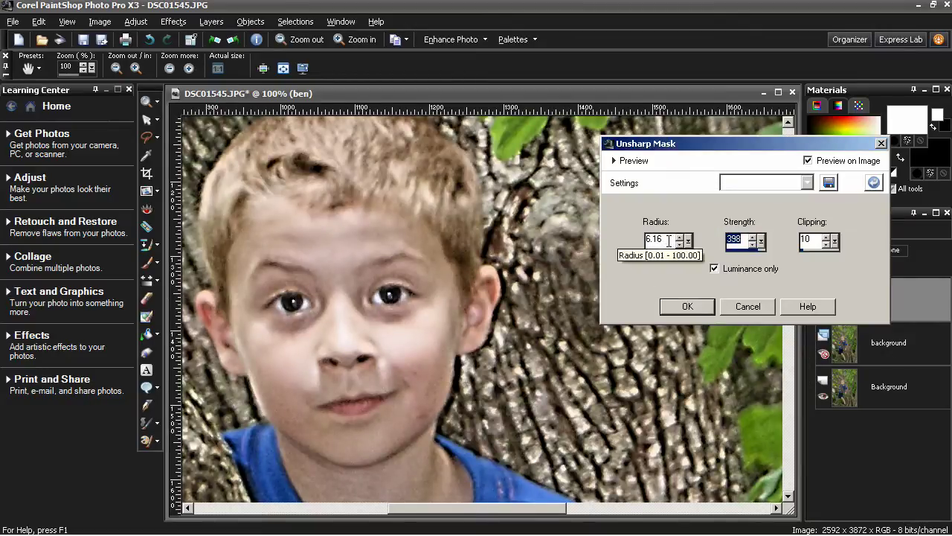
pyautogui.moveTo(669, 241); pyautogui.dragTo(614, 237)
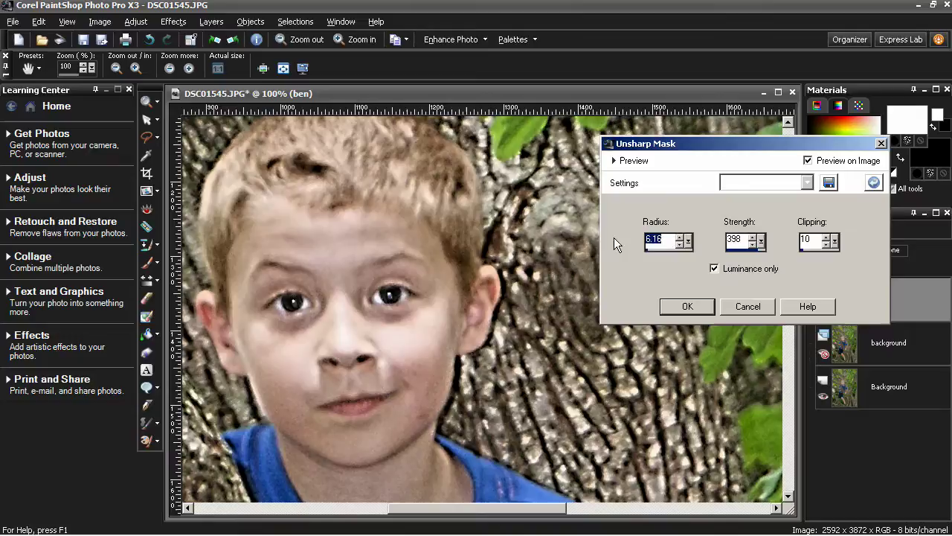
pyautogui.write('1')
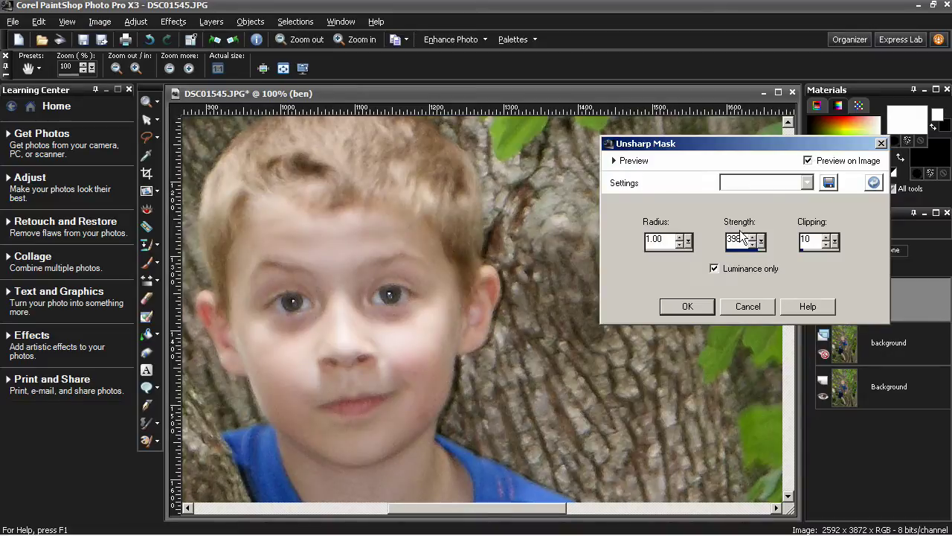
pyautogui.write('.6')
pyautogui.write('200')
pyautogui.click(685, 308)
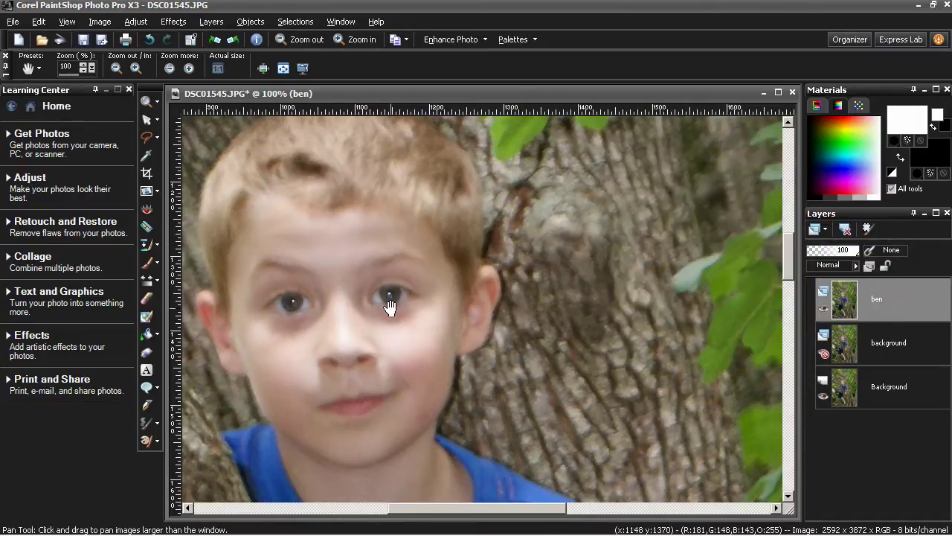
# Step: Zoom out and draw a loose freehand lasso around the boy and his trunk section
pyautogui.scroll(-2, 390, 306)
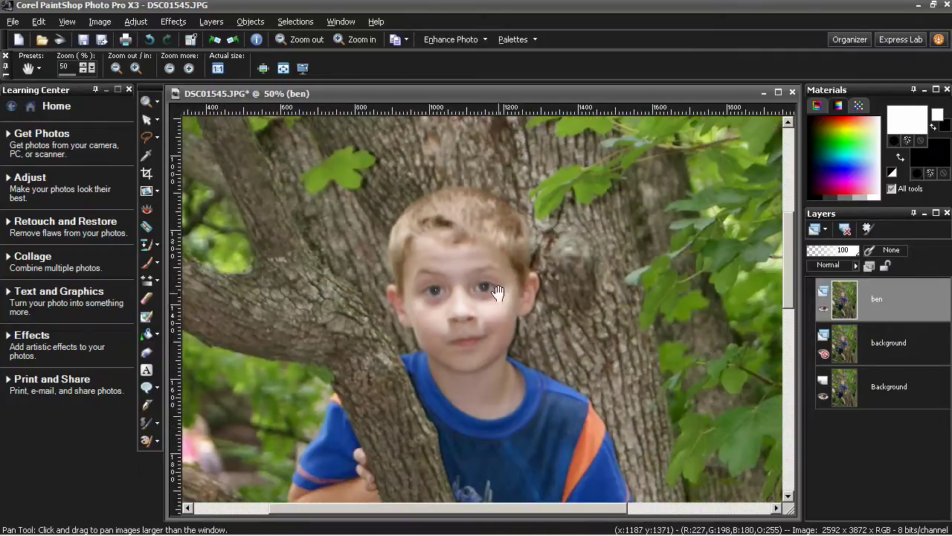
pyautogui.scroll(-1, 497, 292)
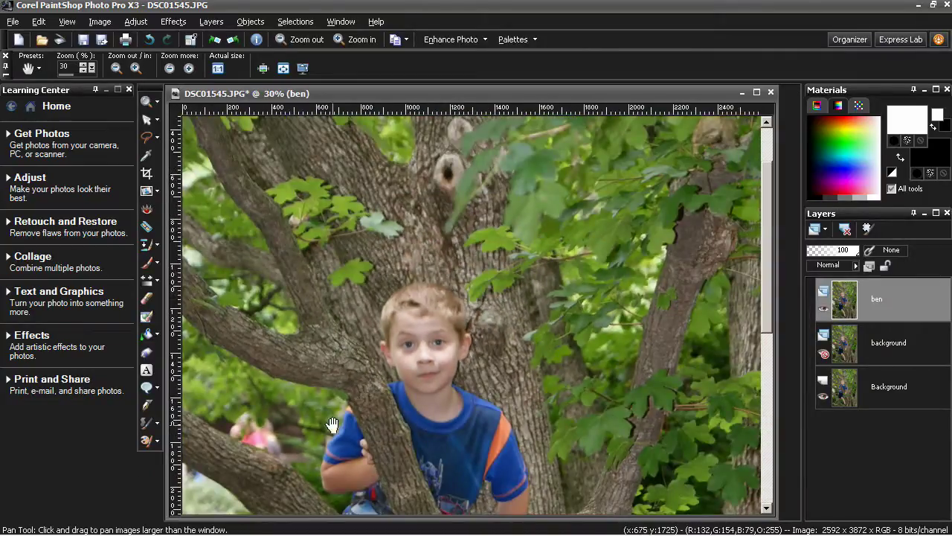
pyautogui.scroll(-2, 425, 365)
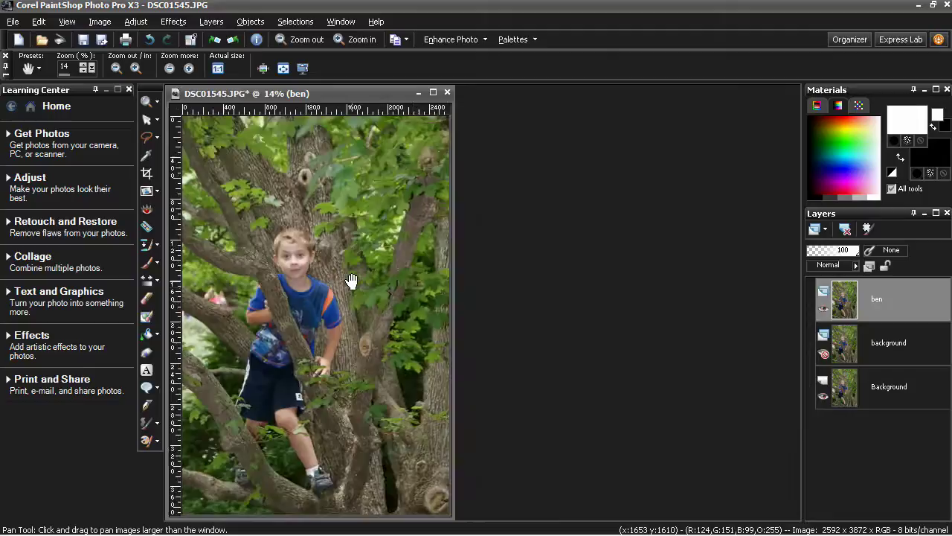
pyautogui.click(146, 137)
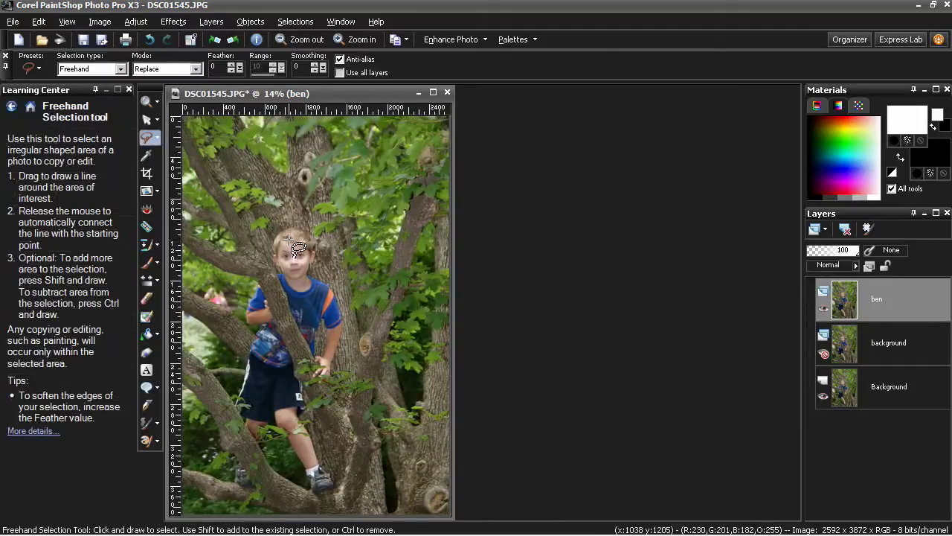
pyautogui.moveTo(240, 316); pyautogui.dragTo(223, 403)
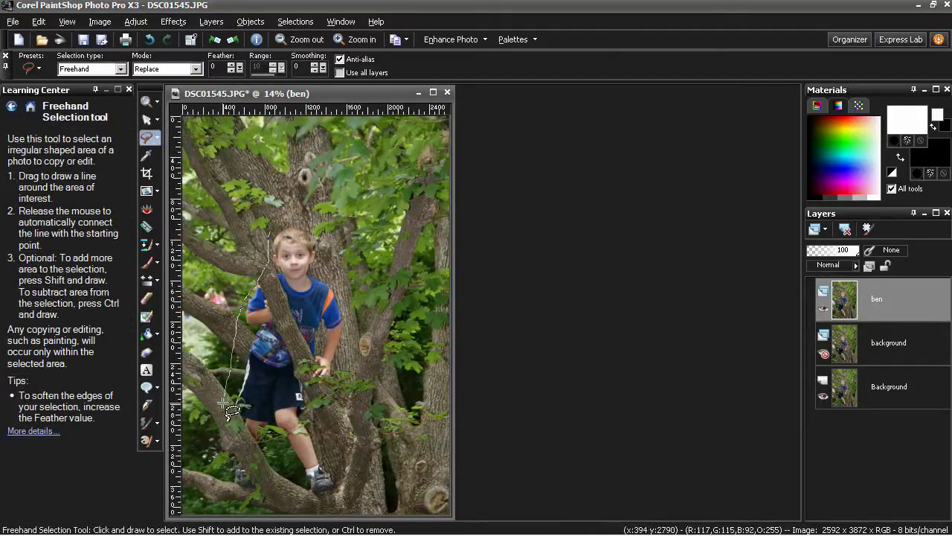
pyautogui.moveTo(214, 482)
pyautogui.mouseDown()
pyautogui.moveTo(244, 506)
pyautogui.moveTo(275, 478)
pyautogui.moveTo(326, 503)
pyautogui.moveTo(339, 461)
pyautogui.moveTo(318, 400)
pyautogui.mouseUp()
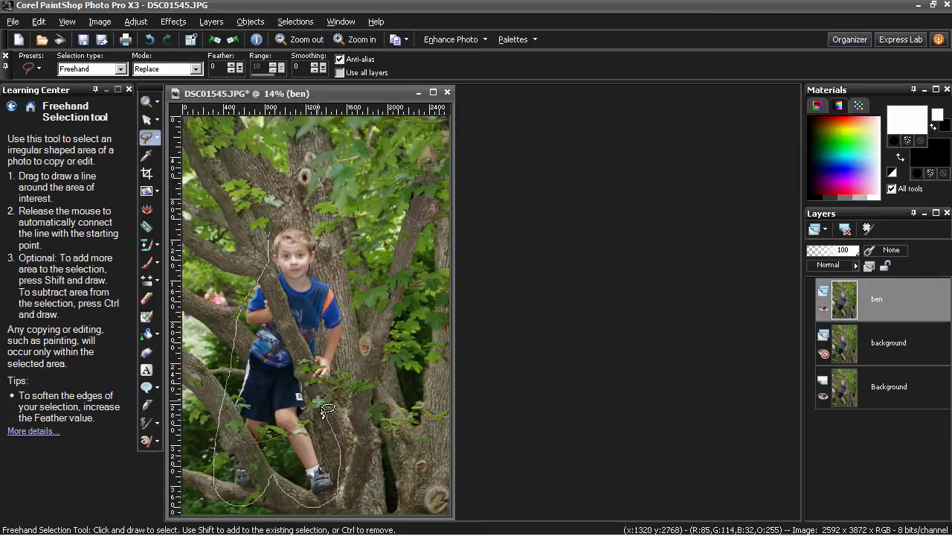
pyautogui.moveTo(358, 325)
pyautogui.mouseDown()
pyautogui.moveTo(352, 268)
pyautogui.moveTo(329, 217)
pyautogui.moveTo(282, 212)
pyautogui.mouseUp()
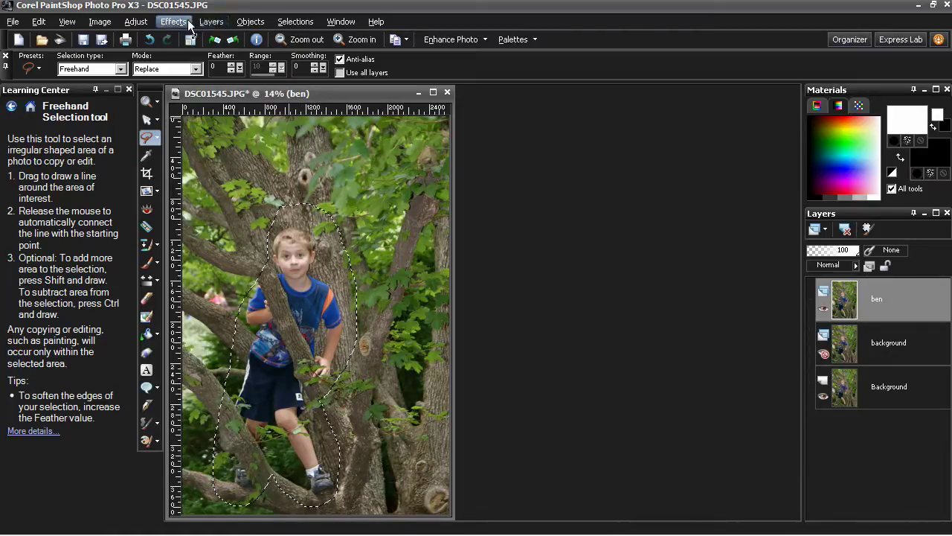
# Step: Add a Show Selection mask to the ben layer, then clear the selection
pyautogui.click(213, 23)
pyautogui.moveTo(300, 111)
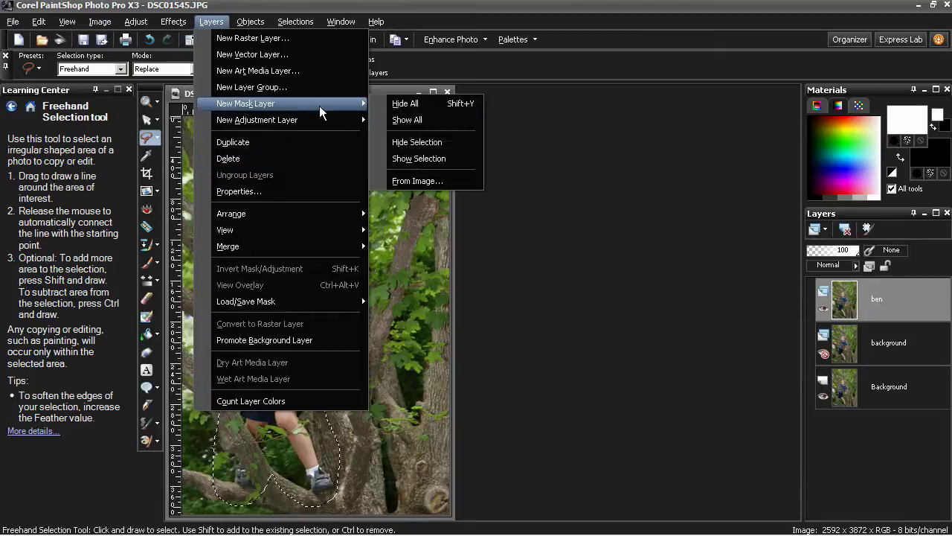
pyautogui.click(464, 161)
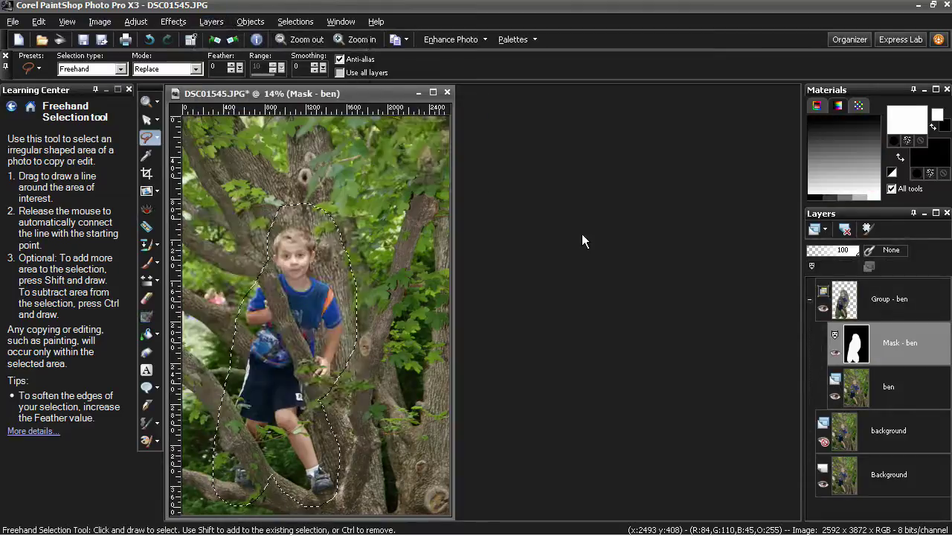
pyautogui.click(295, 21)
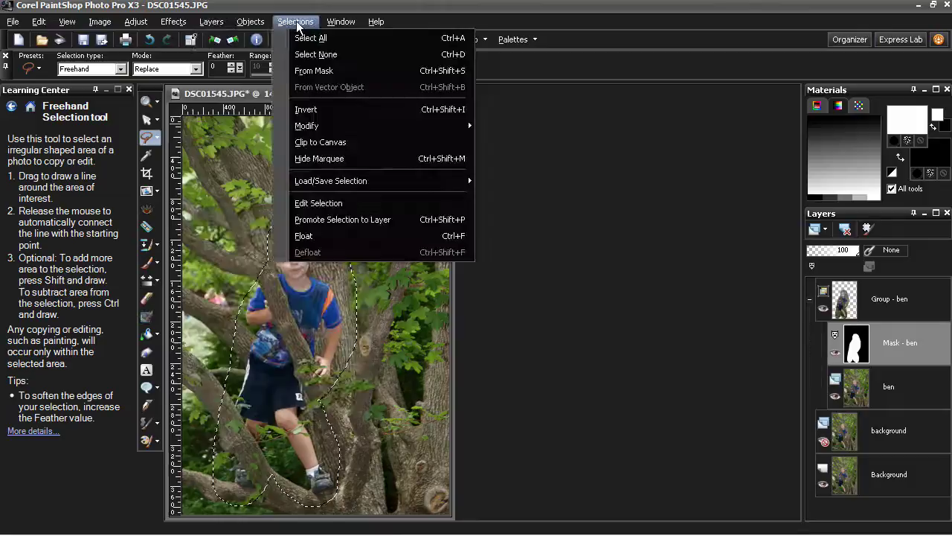
pyautogui.click(327, 55)
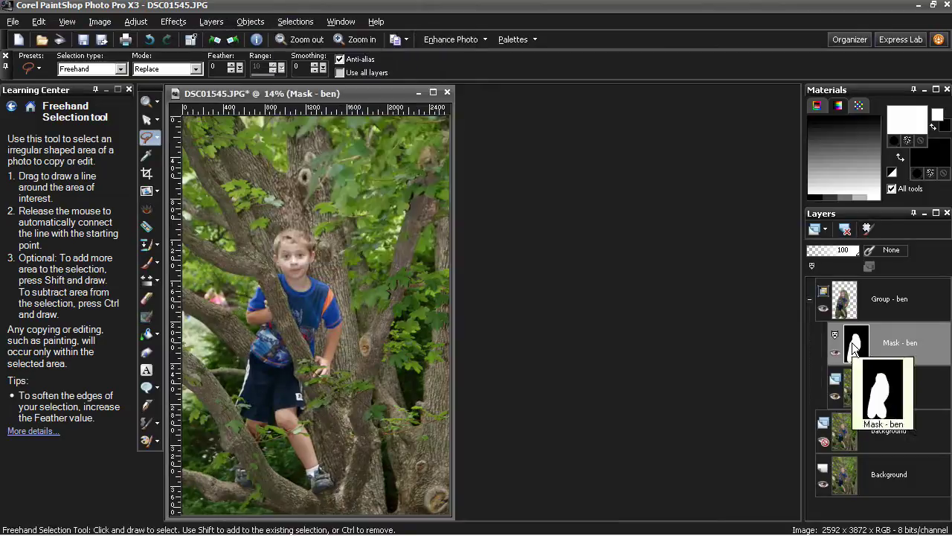
# Step: Hide the Background layer and get the Eraser ready on the boy's mask
pyautogui.click(147, 298)
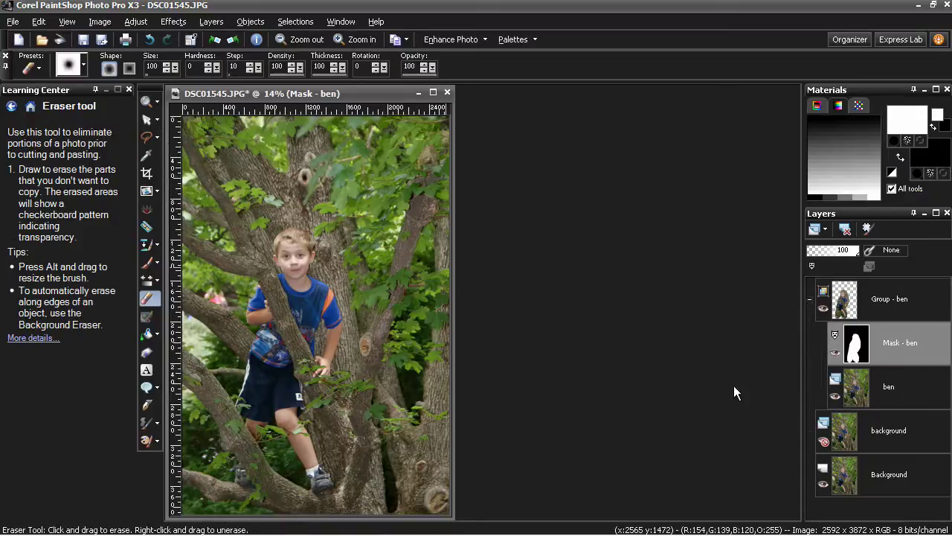
pyautogui.click(823, 485)
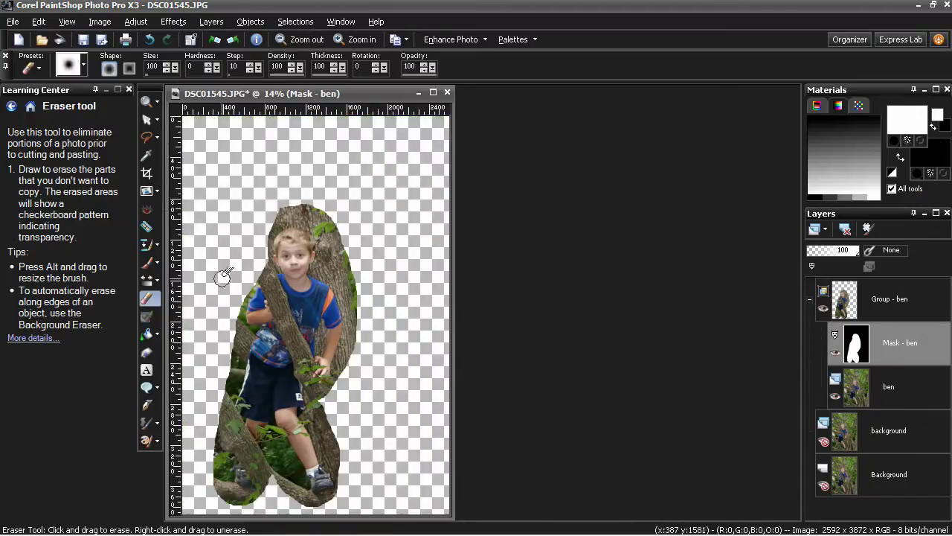
pyautogui.click(146, 137)
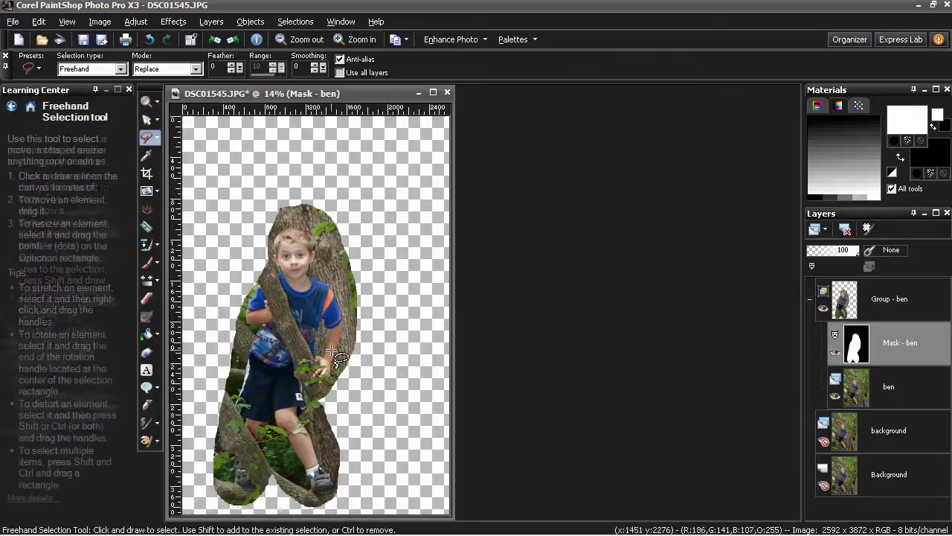
pyautogui.scroll(3, 565, 272)
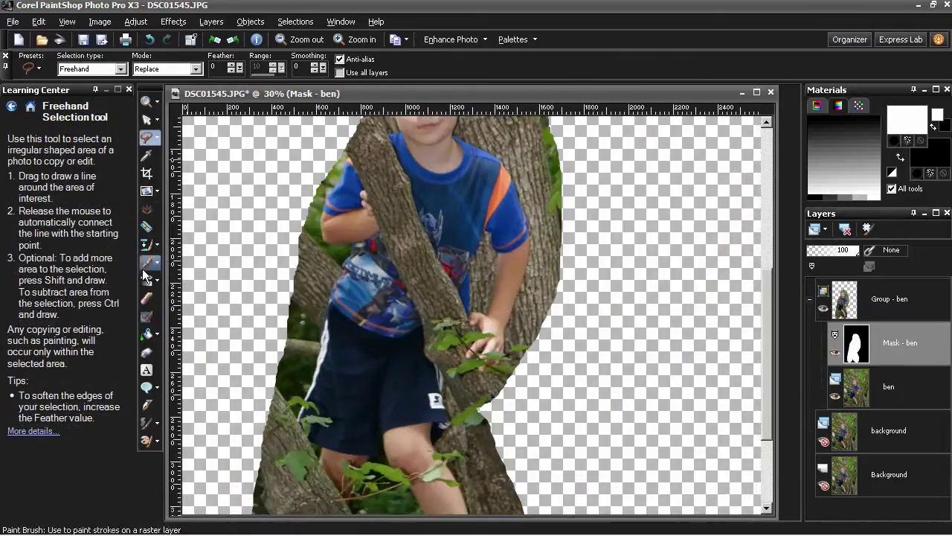
pyautogui.click(146, 297)
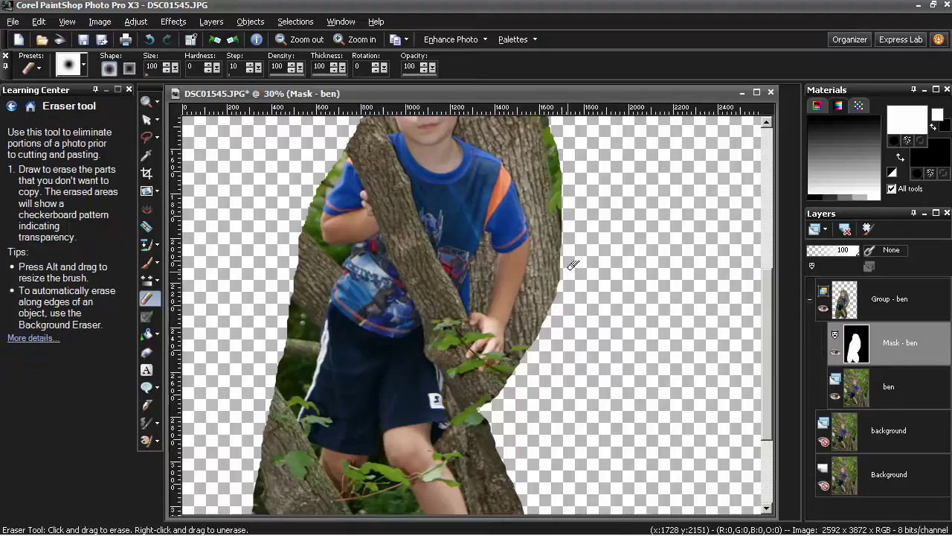
# Step: Erase the trunk edges and treetop from the mask around the boy's head and body
pyautogui.moveTo(570, 262)
pyautogui.mouseDown()
pyautogui.moveTo(555, 253)
pyautogui.moveTo(546, 304)
pyautogui.moveTo(542, 123)
pyautogui.mouseUp()
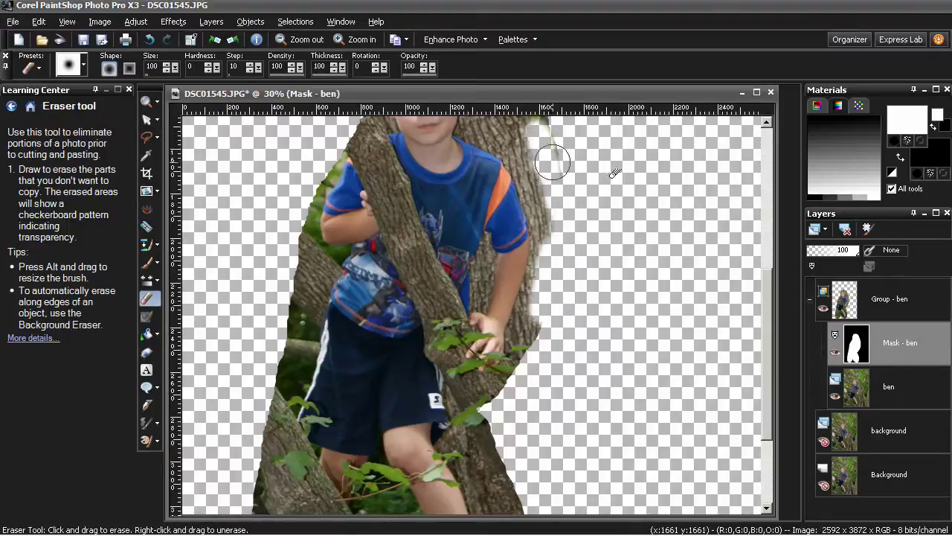
pyautogui.moveTo(763, 302); pyautogui.dragTo(769, 246)
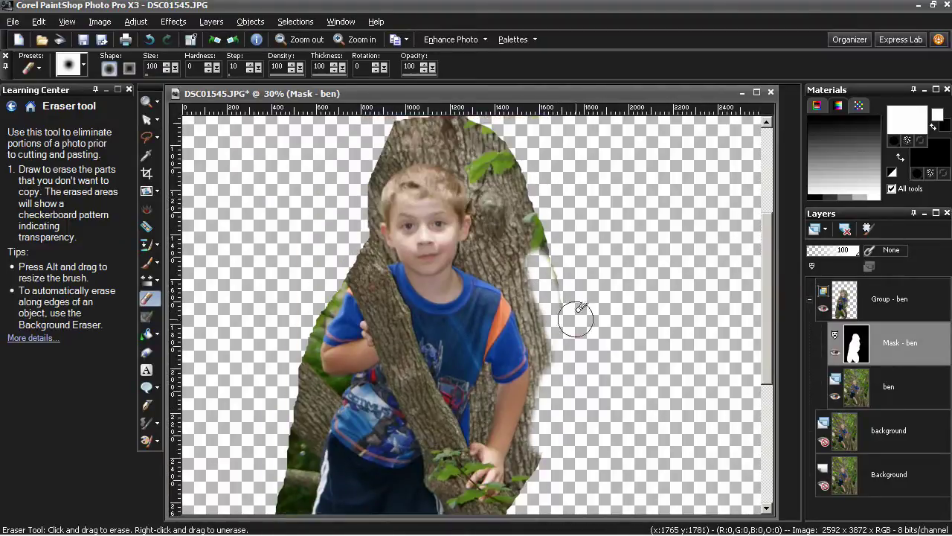
pyautogui.moveTo(402, 114)
pyautogui.mouseDown()
pyautogui.moveTo(509, 170)
pyautogui.moveTo(549, 284)
pyautogui.moveTo(496, 130)
pyautogui.moveTo(499, 165)
pyautogui.moveTo(477, 252)
pyautogui.moveTo(525, 288)
pyautogui.moveTo(546, 320)
pyautogui.moveTo(554, 379)
pyautogui.moveTo(515, 235)
pyautogui.moveTo(504, 215)
pyautogui.moveTo(497, 243)
pyautogui.moveTo(480, 175)
pyautogui.moveTo(455, 151)
pyautogui.moveTo(422, 140)
pyautogui.moveTo(378, 154)
pyautogui.moveTo(405, 131)
pyautogui.moveTo(380, 158)
pyautogui.moveTo(361, 202)
pyautogui.moveTo(371, 259)
pyautogui.moveTo(354, 257)
pyautogui.moveTo(435, 408)
pyautogui.moveTo(461, 489)
pyautogui.moveTo(514, 518)
pyautogui.moveTo(546, 396)
pyautogui.moveTo(522, 467)
pyautogui.moveTo(547, 409)
pyautogui.moveTo(546, 347)
pyautogui.moveTo(501, 261)
pyautogui.moveTo(474, 253)
pyautogui.moveTo(484, 210)
pyautogui.moveTo(474, 179)
pyautogui.moveTo(434, 148)
pyautogui.moveTo(369, 176)
pyautogui.mouseUp()
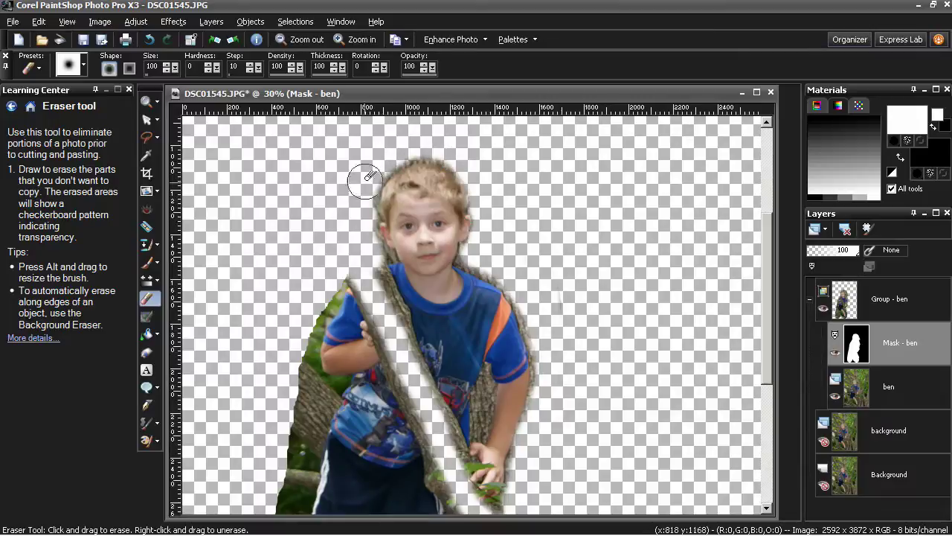
# Step: Erase the green and bark fringe along the boy's shoulder, arm, legs and the trunk edges
pyautogui.moveTo(367, 256); pyautogui.dragTo(389, 334)
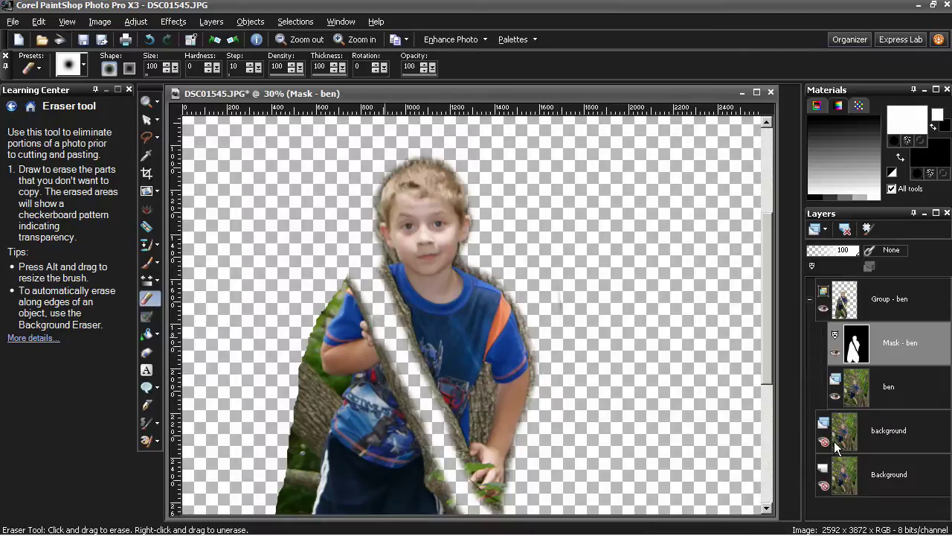
pyautogui.scroll(-5, 768, 327)
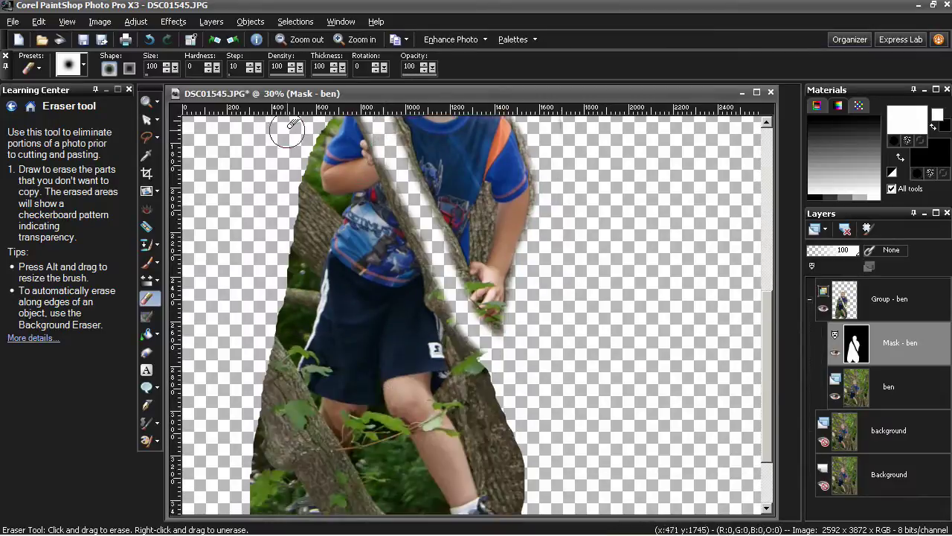
pyautogui.moveTo(307, 188)
pyautogui.mouseDown()
pyautogui.moveTo(296, 297)
pyautogui.moveTo(313, 264)
pyautogui.moveTo(300, 224)
pyautogui.moveTo(271, 291)
pyautogui.moveTo(278, 323)
pyautogui.moveTo(291, 268)
pyautogui.moveTo(308, 300)
pyautogui.moveTo(281, 378)
pyautogui.moveTo(275, 333)
pyautogui.moveTo(260, 435)
pyautogui.mouseUp()
pyautogui.moveTo(461, 350)
pyautogui.mouseDown()
pyautogui.moveTo(462, 372)
pyautogui.moveTo(461, 333)
pyautogui.moveTo(468, 386)
pyautogui.moveTo(456, 391)
pyautogui.moveTo(523, 505)
pyautogui.moveTo(488, 480)
pyautogui.moveTo(455, 397)
pyautogui.moveTo(495, 377)
pyautogui.moveTo(500, 409)
pyautogui.moveTo(490, 346)
pyautogui.moveTo(489, 401)
pyautogui.moveTo(514, 475)
pyautogui.moveTo(506, 445)
pyautogui.moveTo(487, 482)
pyautogui.moveTo(524, 464)
pyautogui.moveTo(470, 491)
pyautogui.moveTo(430, 496)
pyautogui.moveTo(458, 492)
pyautogui.moveTo(399, 368)
pyautogui.moveTo(382, 350)
pyautogui.moveTo(372, 379)
pyautogui.moveTo(332, 391)
pyautogui.moveTo(336, 368)
pyautogui.moveTo(281, 273)
pyautogui.moveTo(273, 316)
pyautogui.moveTo(296, 354)
pyautogui.moveTo(283, 363)
pyautogui.moveTo(263, 351)
pyautogui.moveTo(272, 393)
pyautogui.moveTo(296, 384)
pyautogui.moveTo(275, 401)
pyautogui.moveTo(270, 433)
pyautogui.moveTo(342, 481)
pyautogui.moveTo(259, 474)
pyautogui.moveTo(244, 324)
pyautogui.moveTo(260, 407)
pyautogui.moveTo(279, 325)
pyautogui.moveTo(303, 321)
pyautogui.moveTo(332, 380)
pyautogui.moveTo(309, 378)
pyautogui.moveTo(360, 439)
pyautogui.moveTo(346, 398)
pyautogui.moveTo(386, 383)
pyautogui.moveTo(402, 399)
pyautogui.moveTo(420, 477)
pyautogui.moveTo(418, 447)
pyautogui.mouseUp()
pyautogui.scroll(-3, 770, 310)
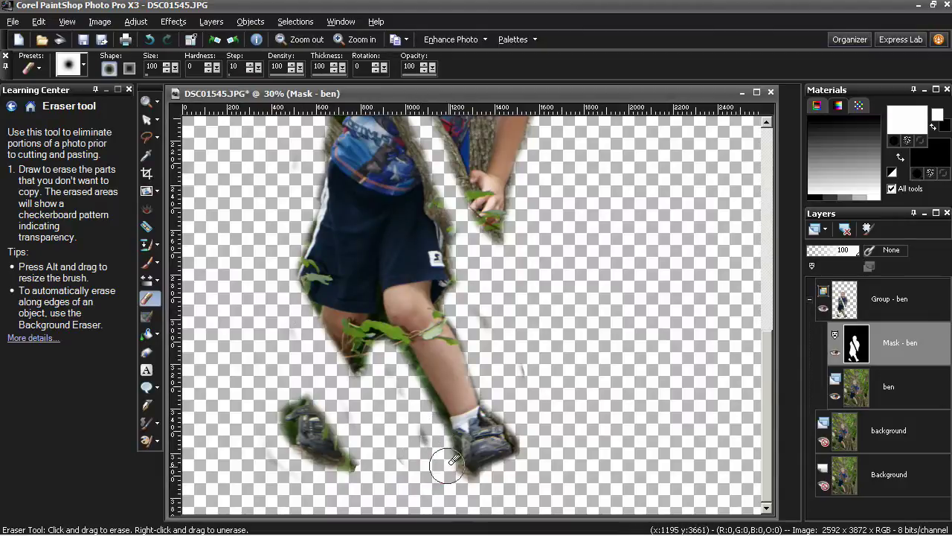
pyautogui.moveTo(767, 398); pyautogui.dragTo(769, 306)
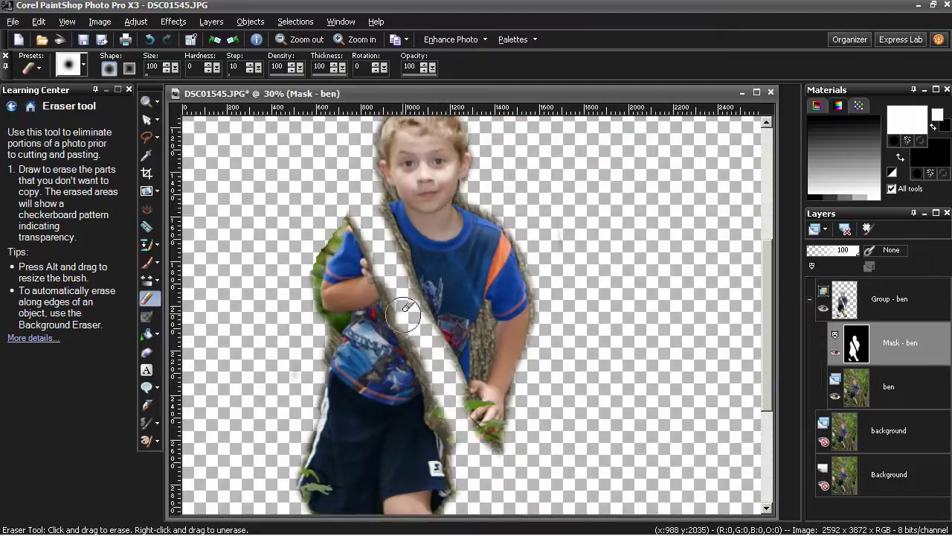
pyautogui.moveTo(320, 245)
pyautogui.mouseDown()
pyautogui.moveTo(309, 310)
pyautogui.moveTo(327, 327)
pyautogui.moveTo(310, 369)
pyautogui.mouseUp()
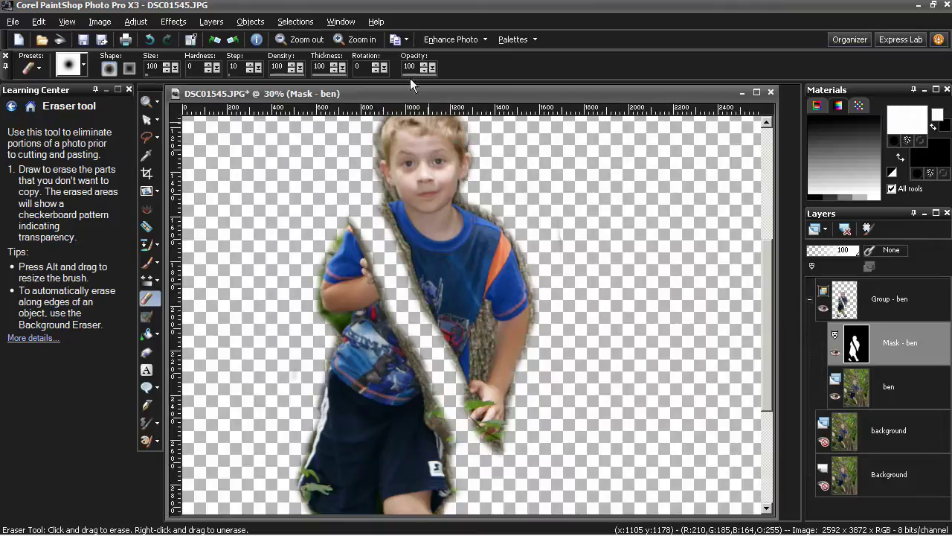
pyautogui.scroll(2, 251, 187)
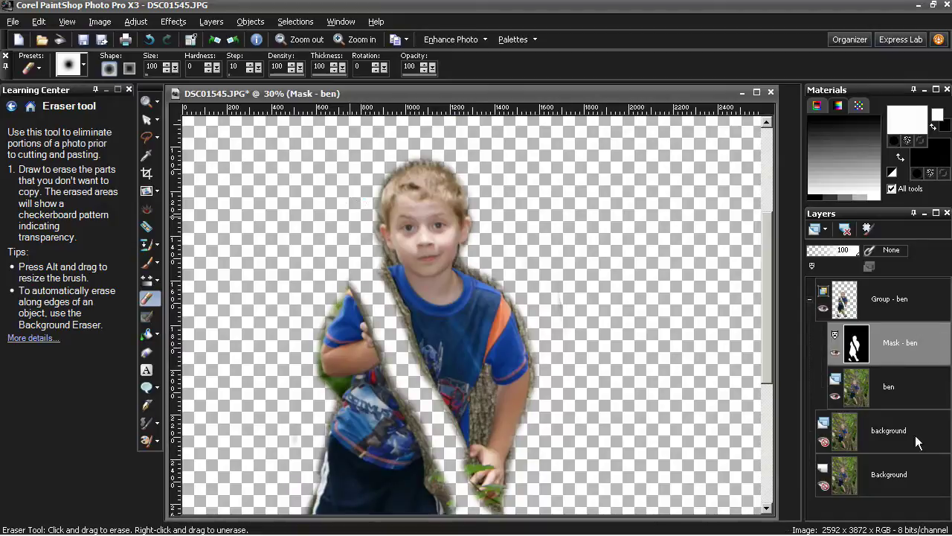
# Step: Show the Background and background layers, make background active, and pick Freehand Selection
pyautogui.click(823, 484)
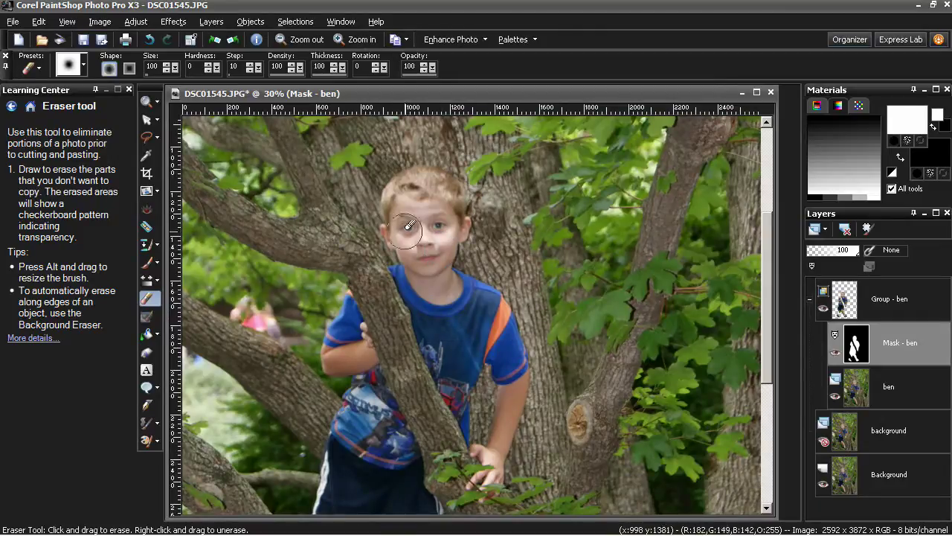
pyautogui.moveTo(892, 371)
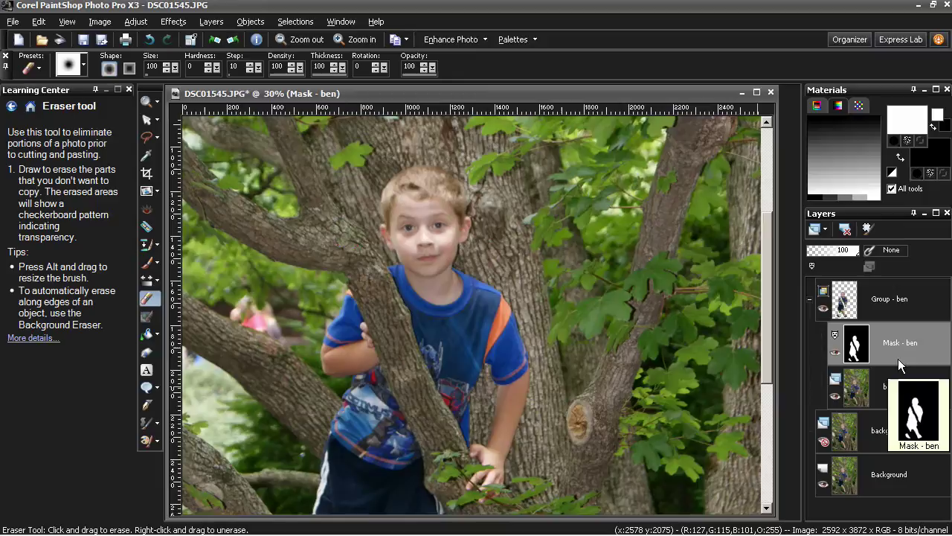
pyautogui.moveTo(887, 433)
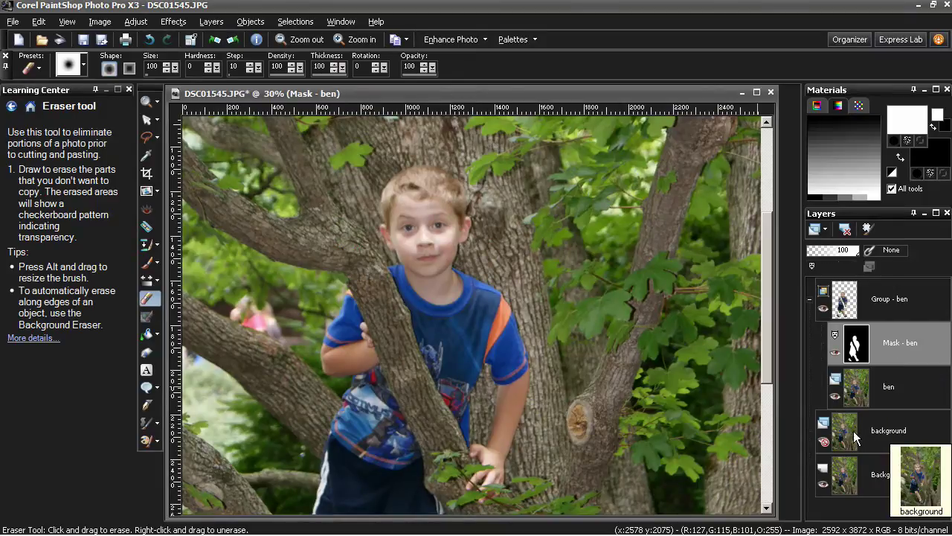
pyautogui.click(854, 439)
pyautogui.click(824, 441)
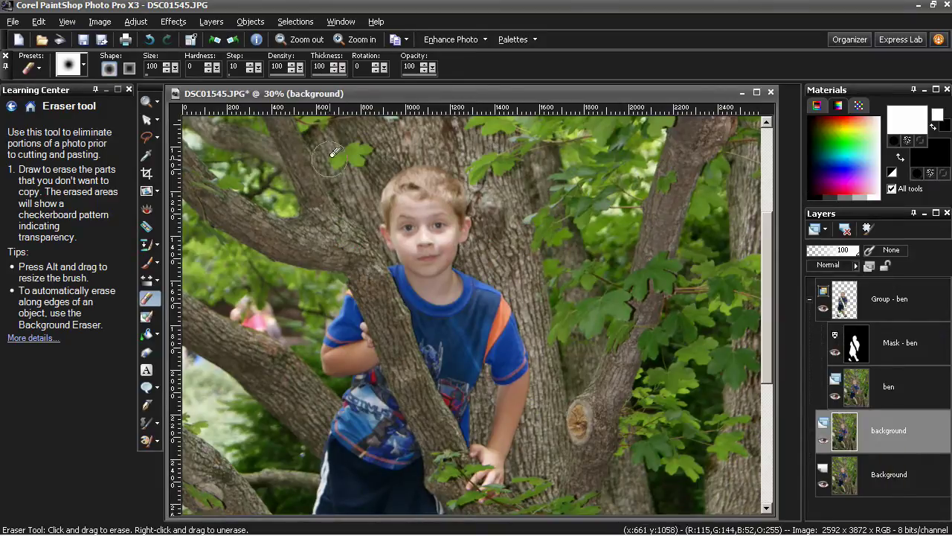
pyautogui.click(147, 138)
pyautogui.scroll(-1, 456, 282)
pyautogui.scroll(-2, 456, 282)
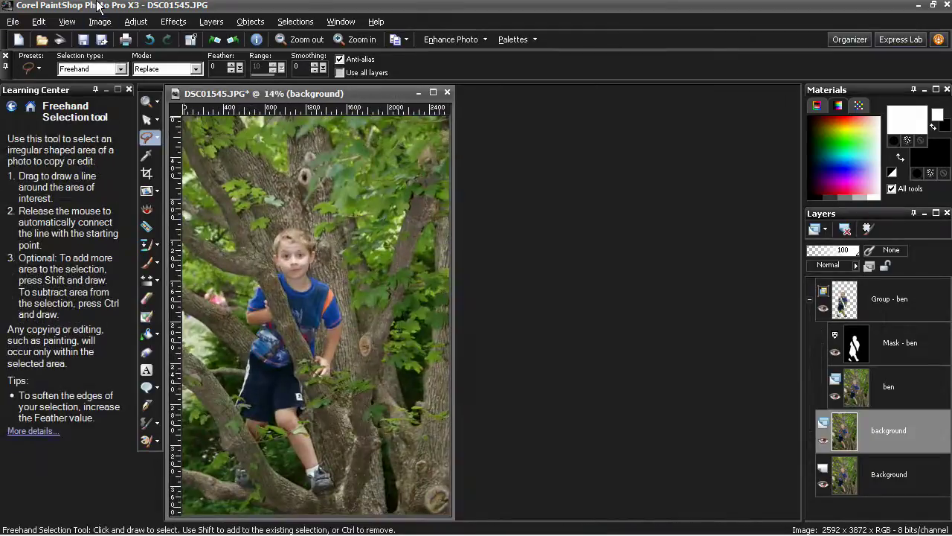
# Step: Apply Unsharp Mask to the background layer with Radius 67.70, Strength 343, Clipping 10
pyautogui.click(135, 21)
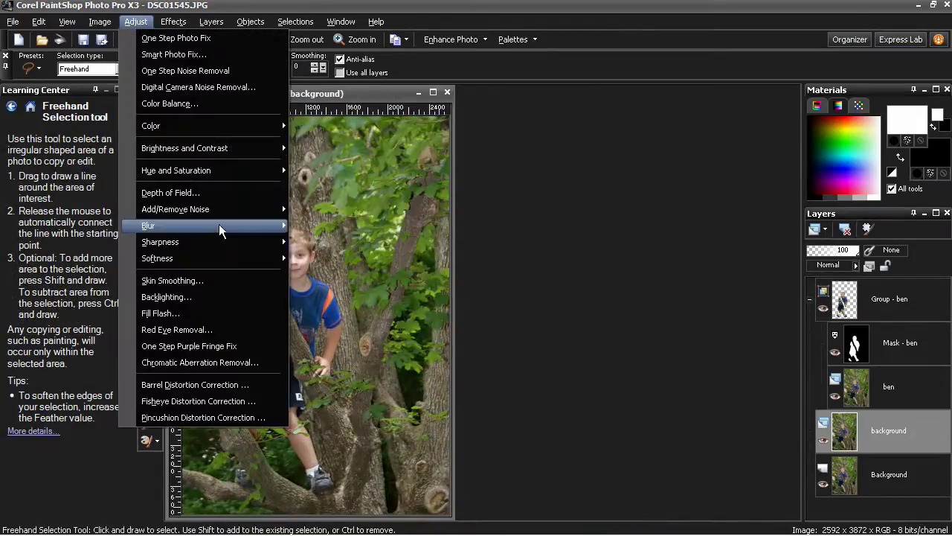
pyautogui.moveTo(229, 240)
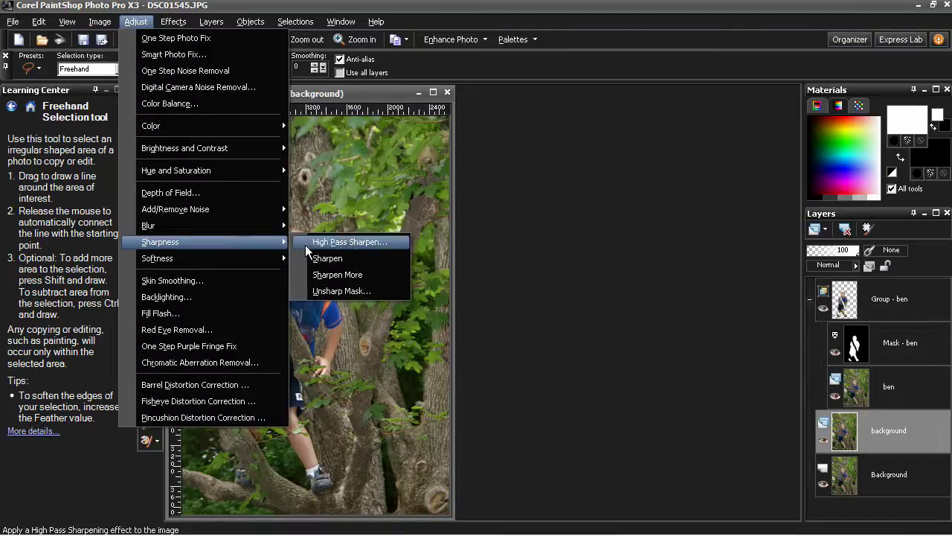
pyautogui.click(350, 291)
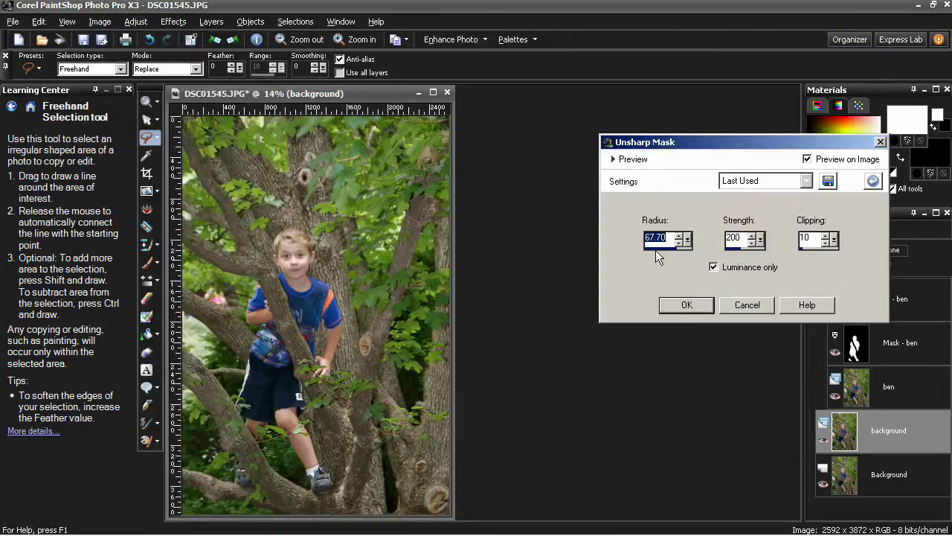
pyautogui.moveTo(655, 250); pyautogui.dragTo(772, 270)
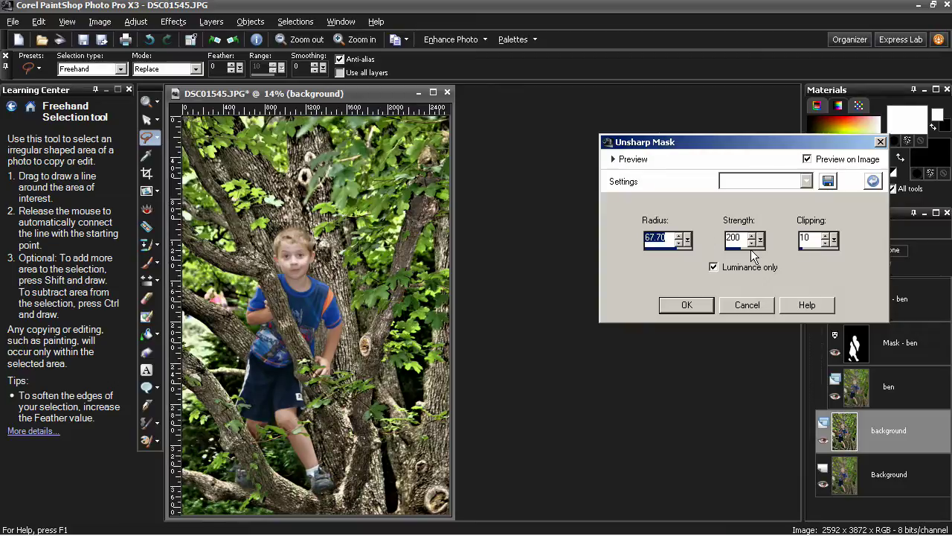
pyautogui.moveTo(754, 255); pyautogui.dragTo(781, 260)
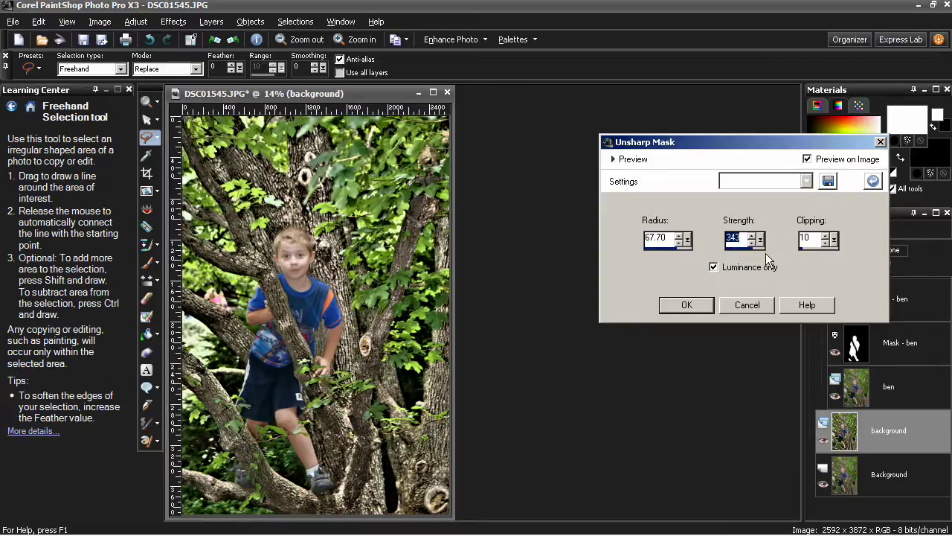
pyautogui.click(686, 305)
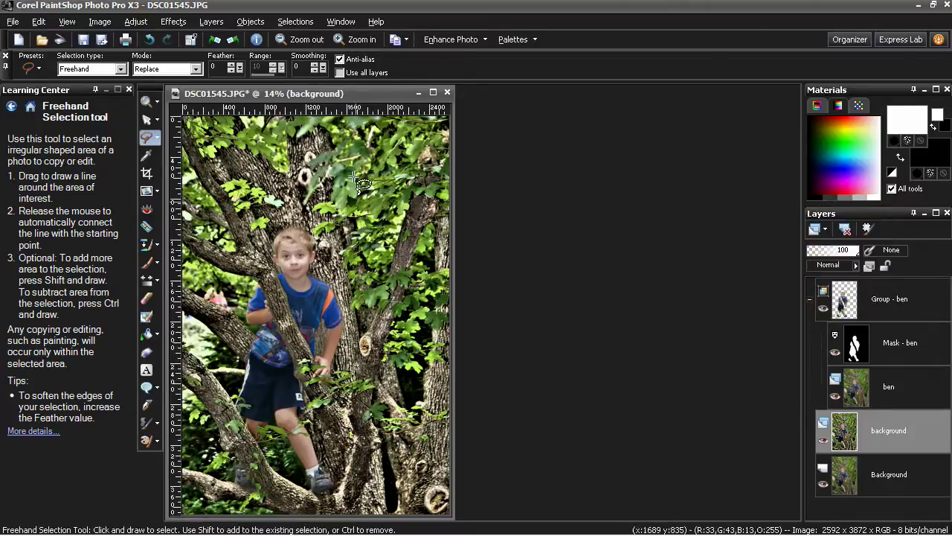
pyautogui.scroll(5, 474, 325)
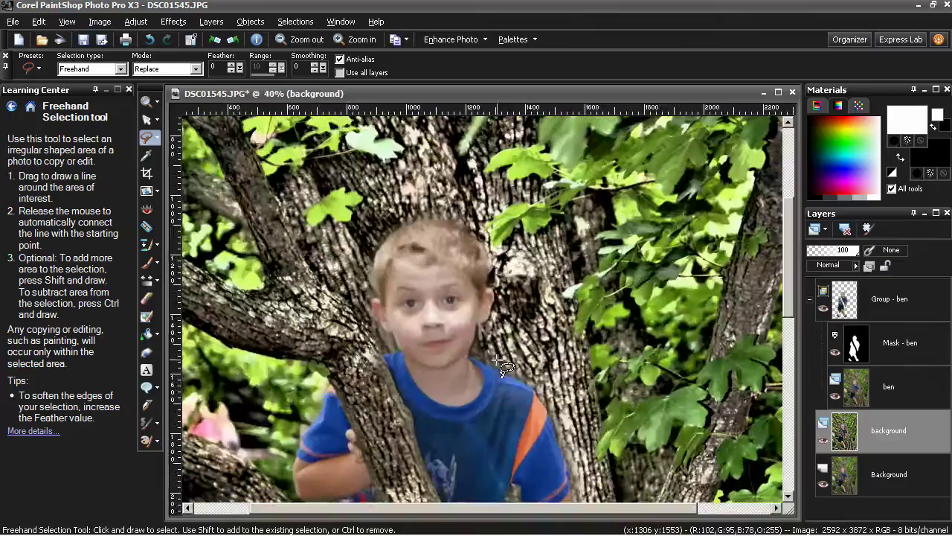
pyautogui.click(821, 313)
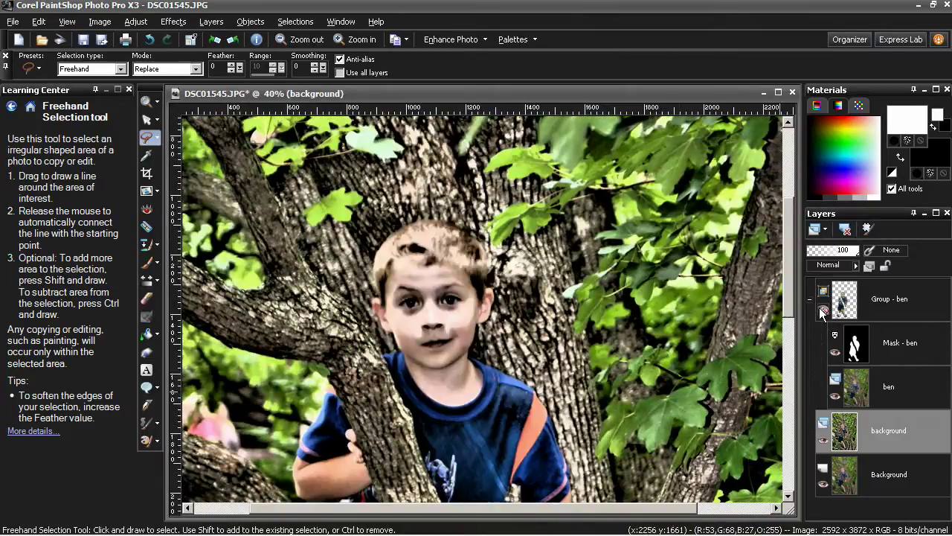
pyautogui.click(821, 312)
pyautogui.click(821, 312)
pyautogui.click(822, 312)
pyautogui.click(822, 313)
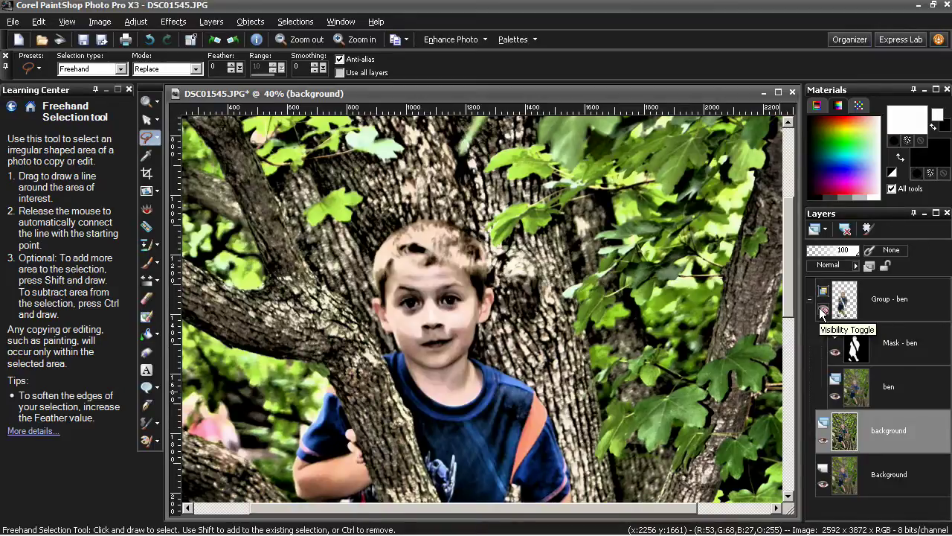
pyautogui.click(821, 312)
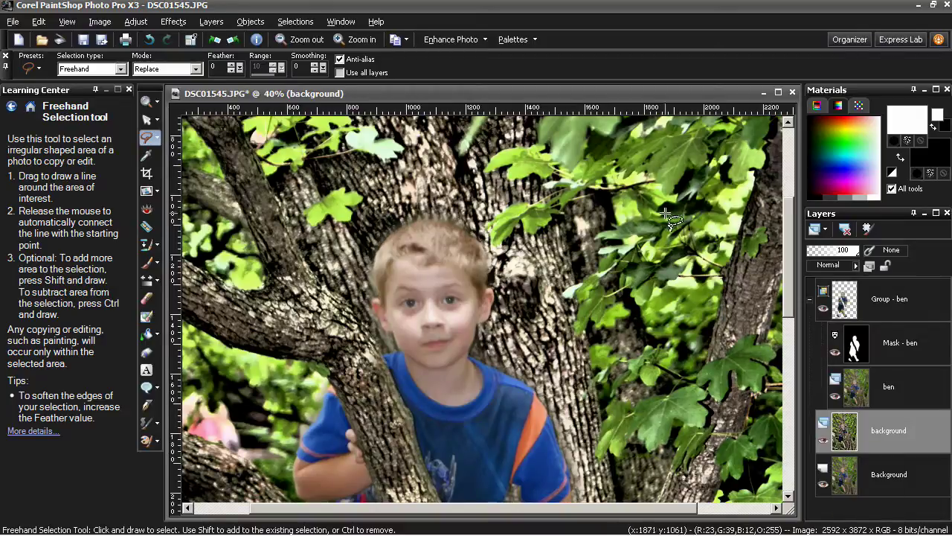
pyautogui.scroll(-4, 431, 323)
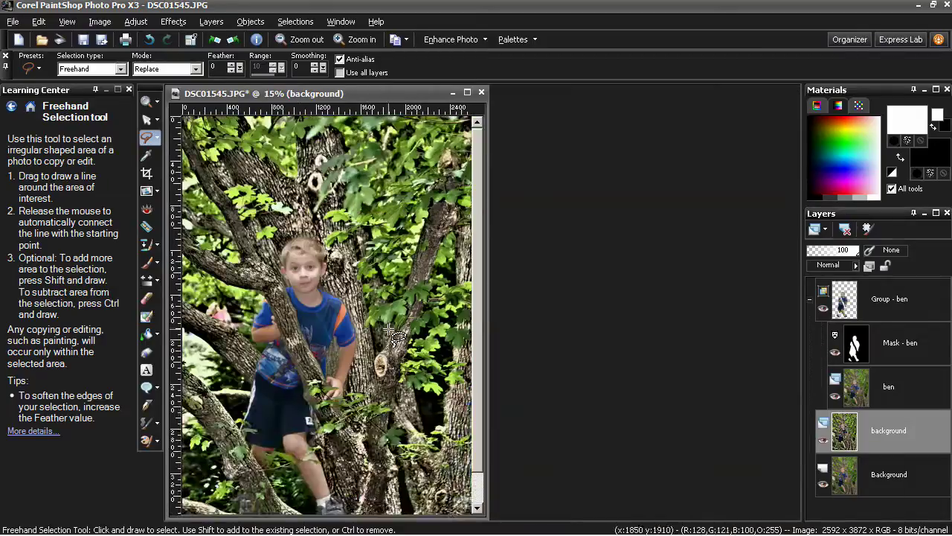
pyautogui.scroll(-1, 408, 344)
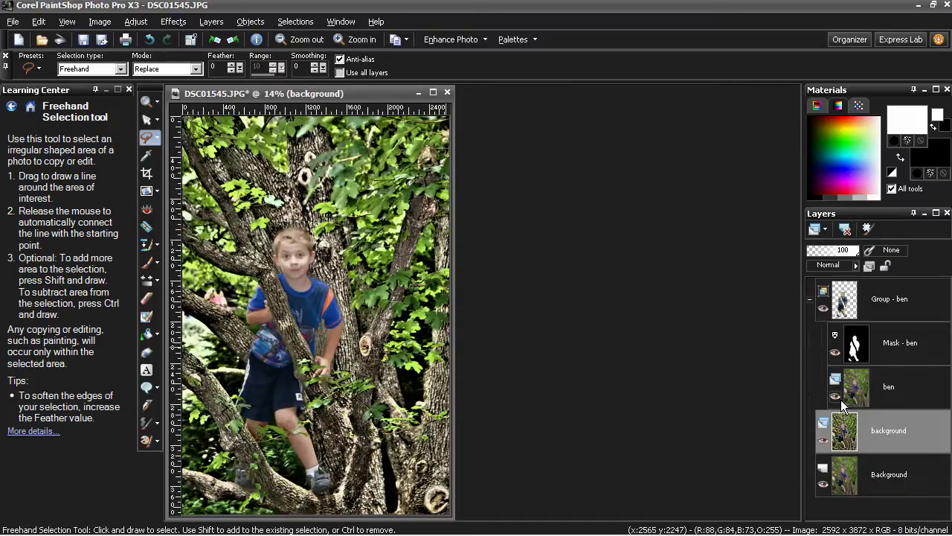
# Step: Rename the background layer to 'foliage'
pyautogui.doubleClick(887, 431)
pyautogui.write('fo')
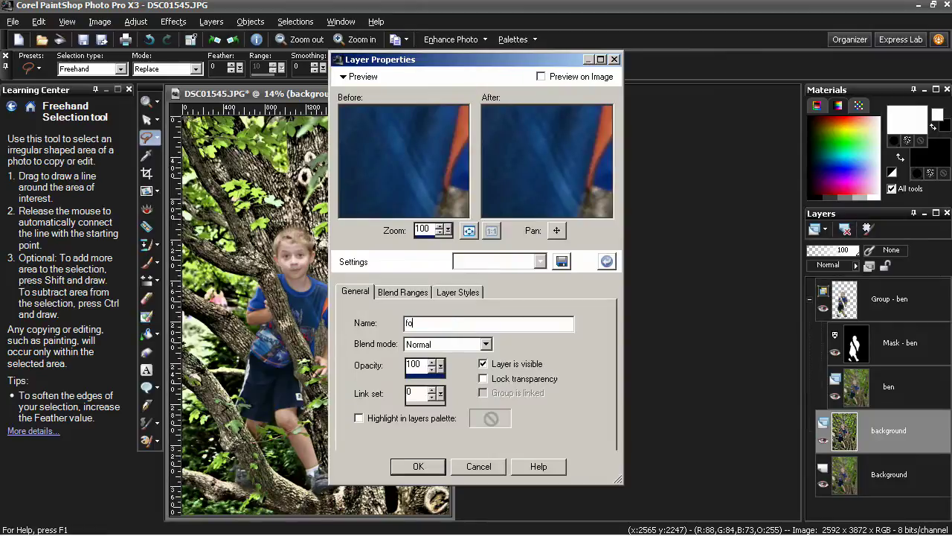
pyautogui.write('liage')
pyautogui.press('Return')
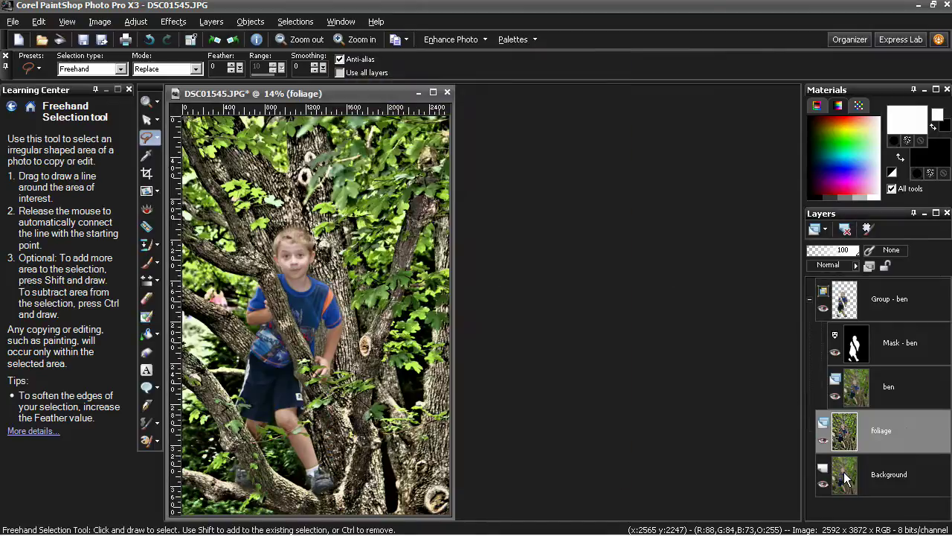
# Step: Duplicate the Background layer, name the copy 'bark', and make foliage the active layer
pyautogui.rightClick(845, 480)
pyautogui.click(827, 270)
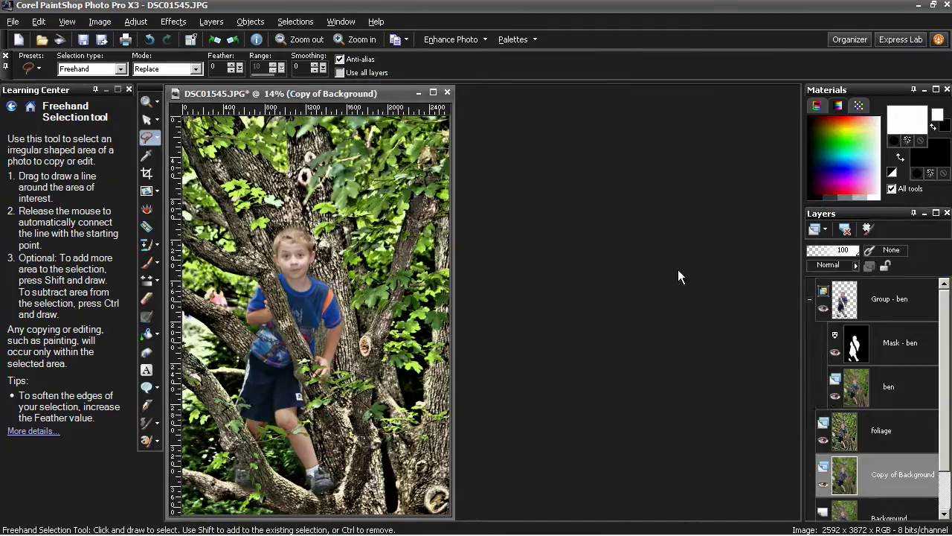
pyautogui.doubleClick(887, 481)
pyautogui.write('bark')
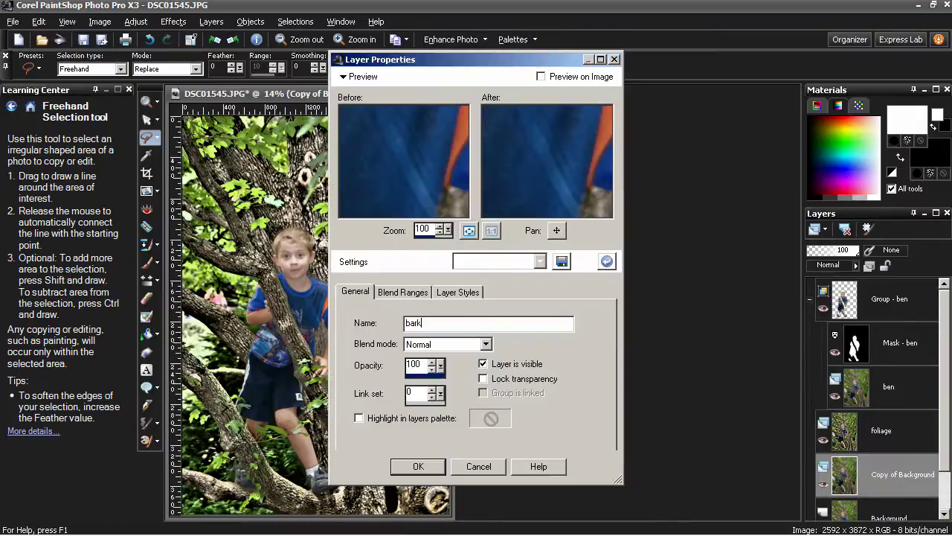
pyautogui.press('Return')
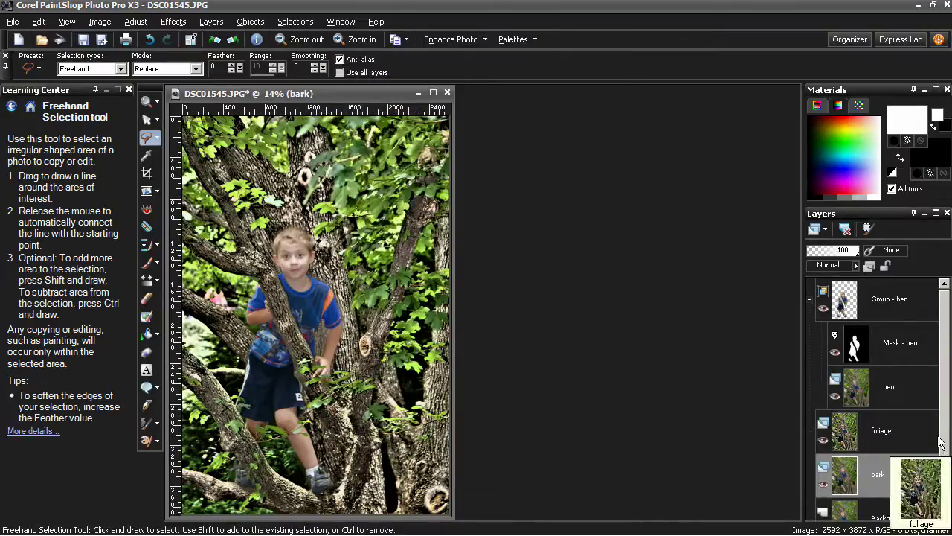
pyautogui.scroll(-1, 947, 461)
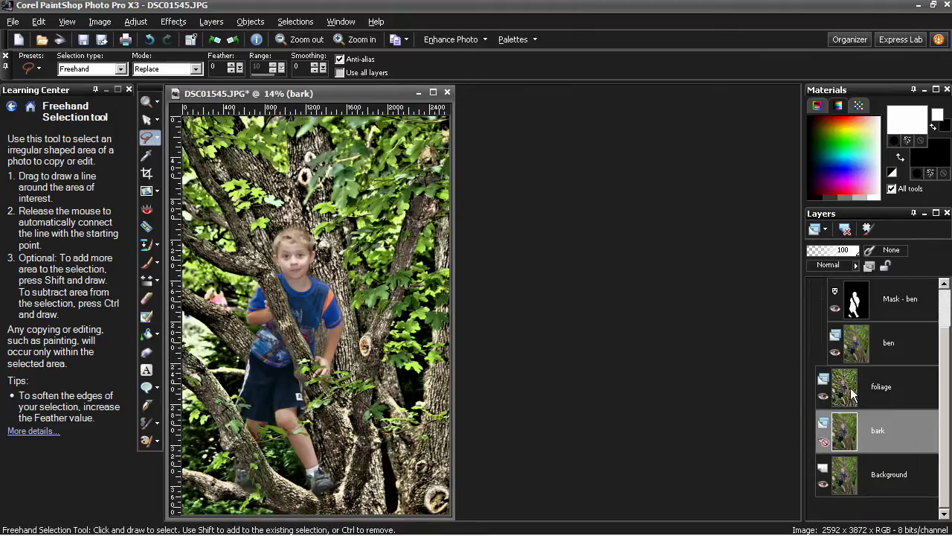
pyautogui.click(878, 388)
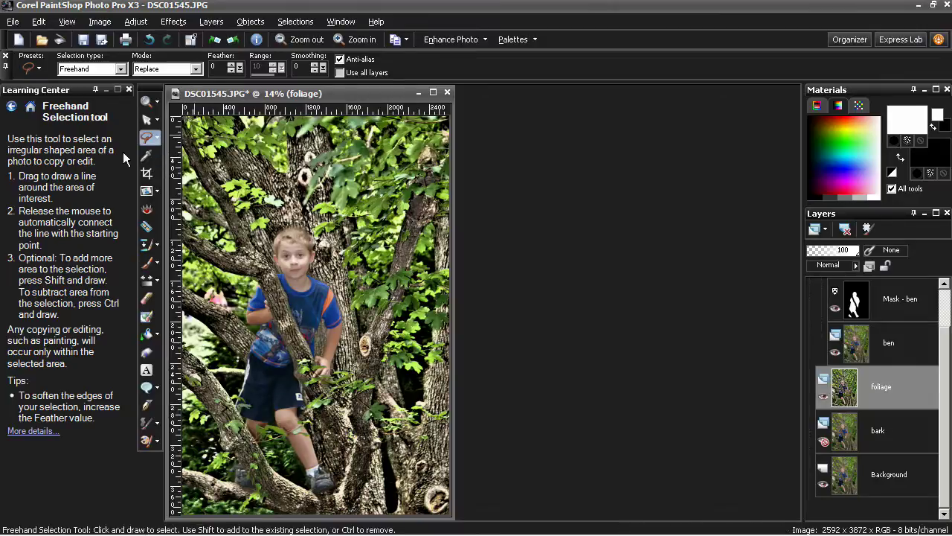
# Step: Erase the trunk, right-edge and lower-left branch areas from the foliage layer
pyautogui.click(147, 297)
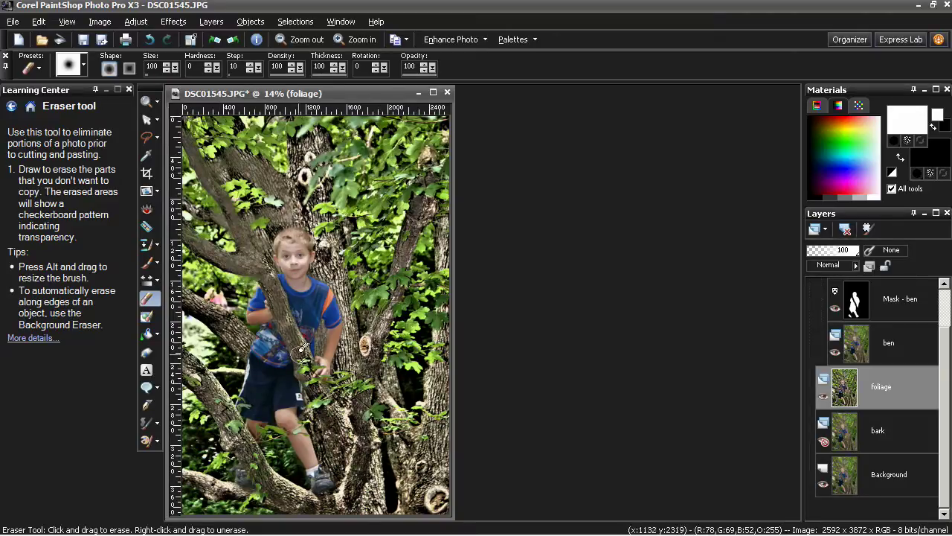
pyautogui.moveTo(252, 349); pyautogui.dragTo(253, 351)
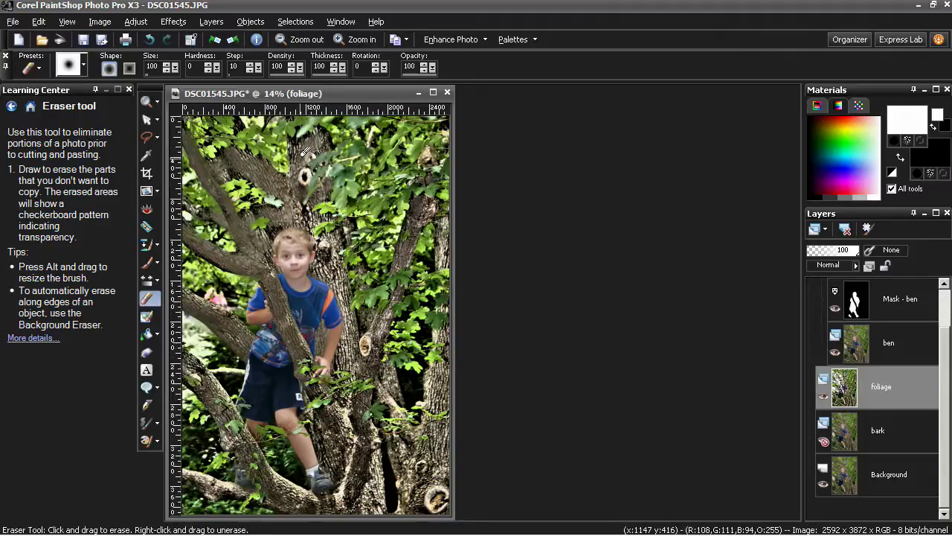
pyautogui.moveTo(350, 297)
pyautogui.mouseDown()
pyautogui.moveTo(352, 361)
pyautogui.moveTo(395, 293)
pyautogui.moveTo(422, 198)
pyautogui.moveTo(449, 230)
pyautogui.mouseUp()
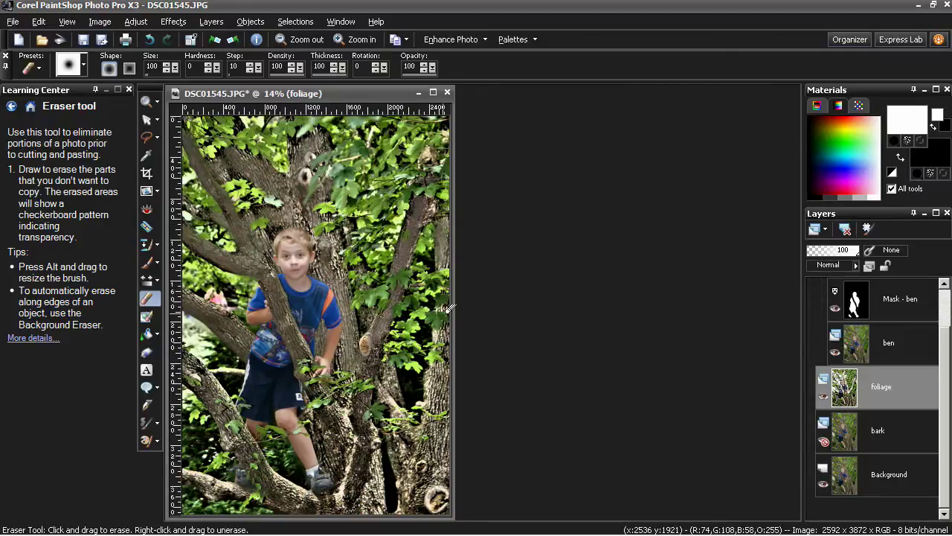
pyautogui.moveTo(450, 308)
pyautogui.mouseDown()
pyautogui.moveTo(439, 416)
pyautogui.moveTo(426, 427)
pyautogui.moveTo(415, 429)
pyautogui.moveTo(395, 398)
pyautogui.moveTo(385, 357)
pyautogui.moveTo(409, 494)
pyautogui.moveTo(422, 477)
pyautogui.moveTo(412, 474)
pyautogui.moveTo(397, 428)
pyautogui.moveTo(416, 506)
pyautogui.moveTo(450, 411)
pyautogui.mouseUp()
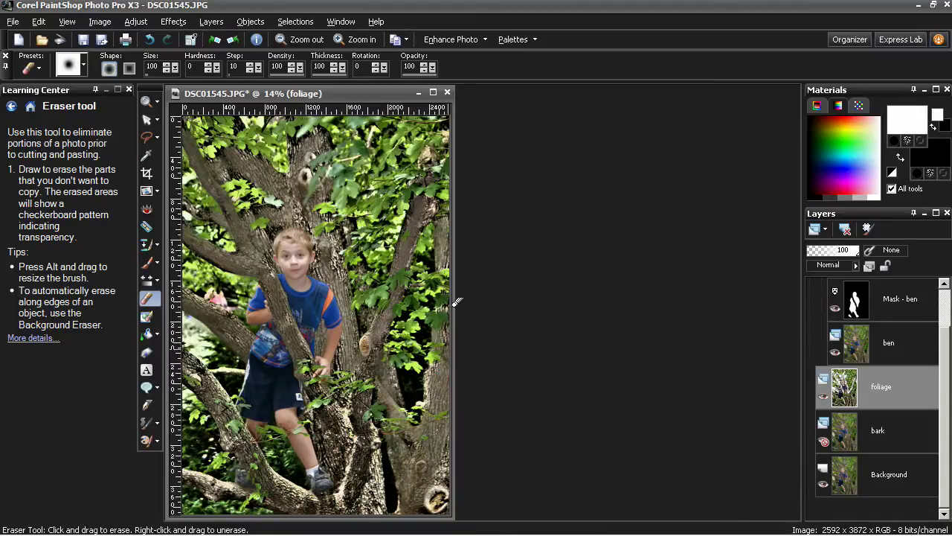
pyautogui.moveTo(447, 447); pyautogui.dragTo(446, 504)
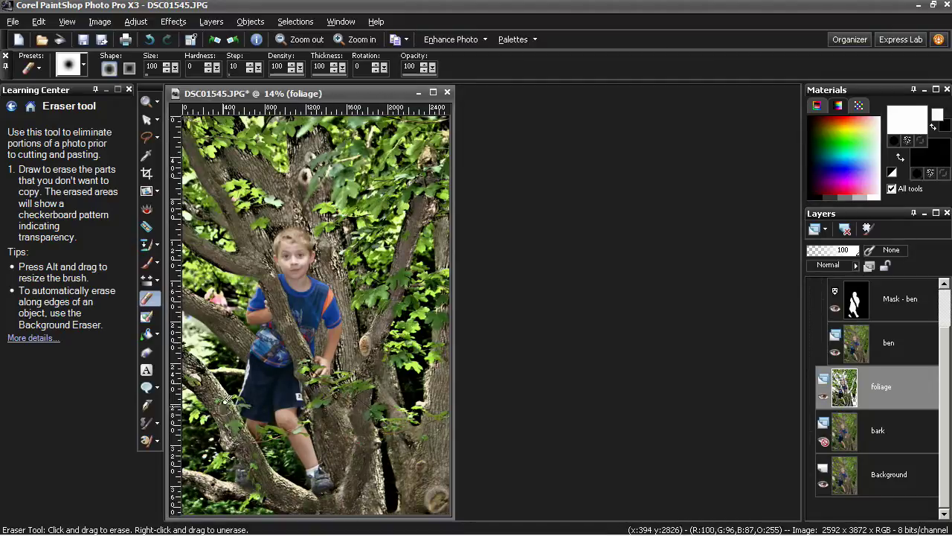
pyautogui.moveTo(215, 402)
pyautogui.mouseDown()
pyautogui.moveTo(242, 444)
pyautogui.moveTo(257, 497)
pyautogui.moveTo(180, 468)
pyautogui.mouseUp()
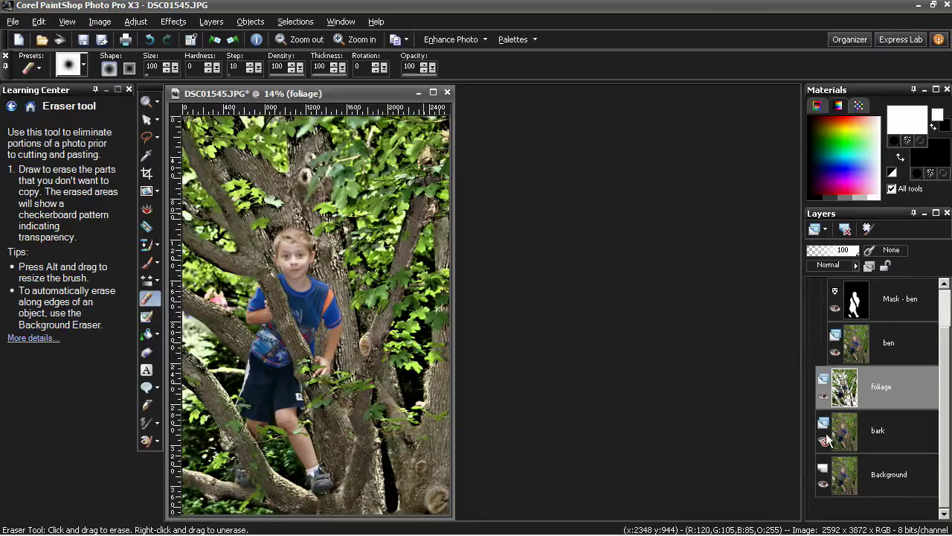
# Step: Toggle the Background and foliage layers to check the erasure, and select the bark layer
pyautogui.click(824, 484)
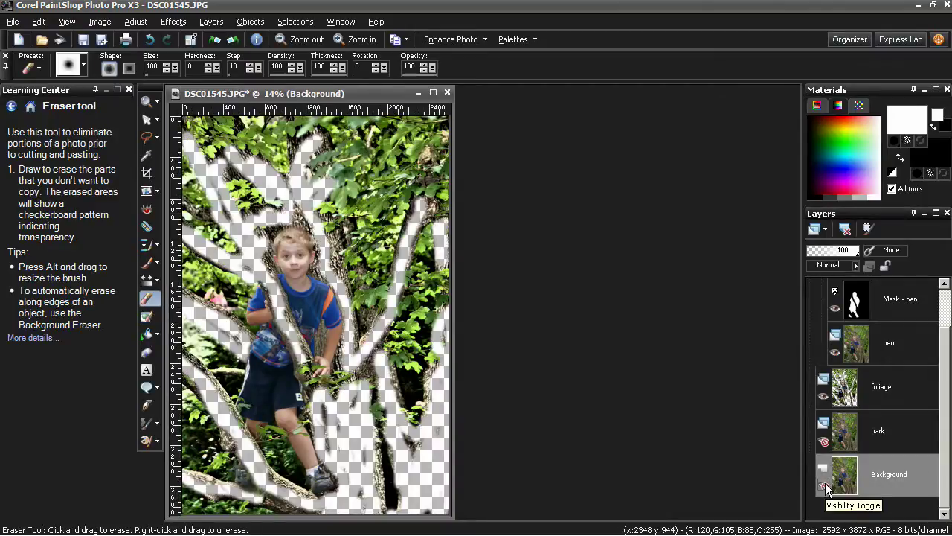
pyautogui.click(823, 484)
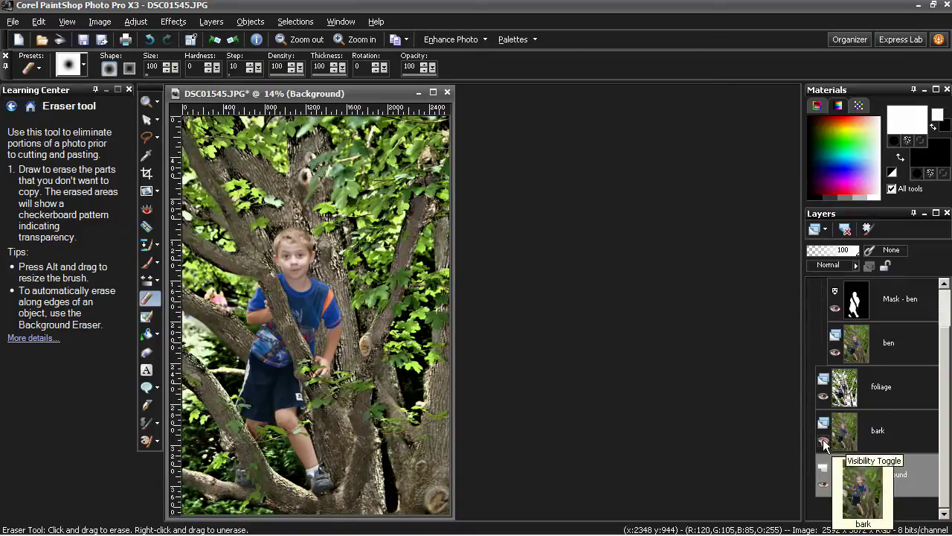
pyautogui.click(863, 433)
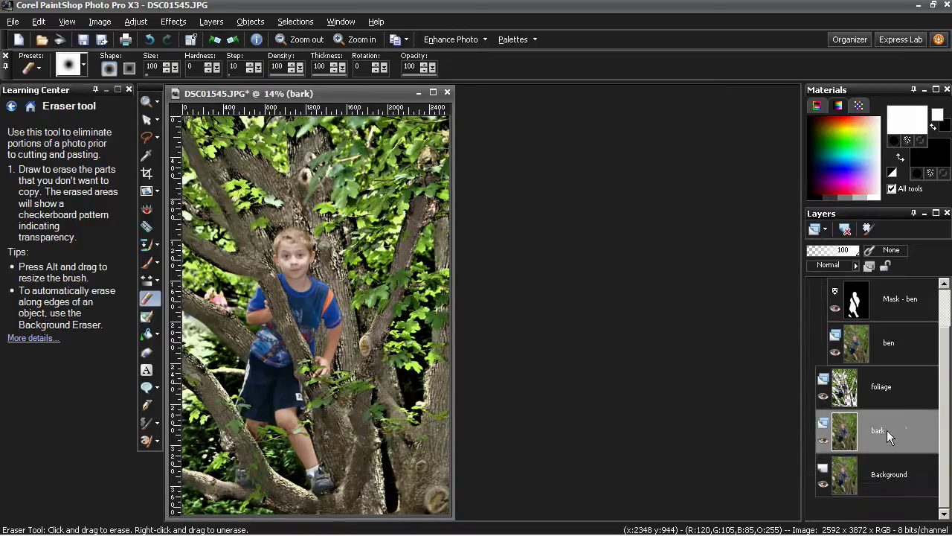
pyautogui.click(823, 396)
pyautogui.click(823, 397)
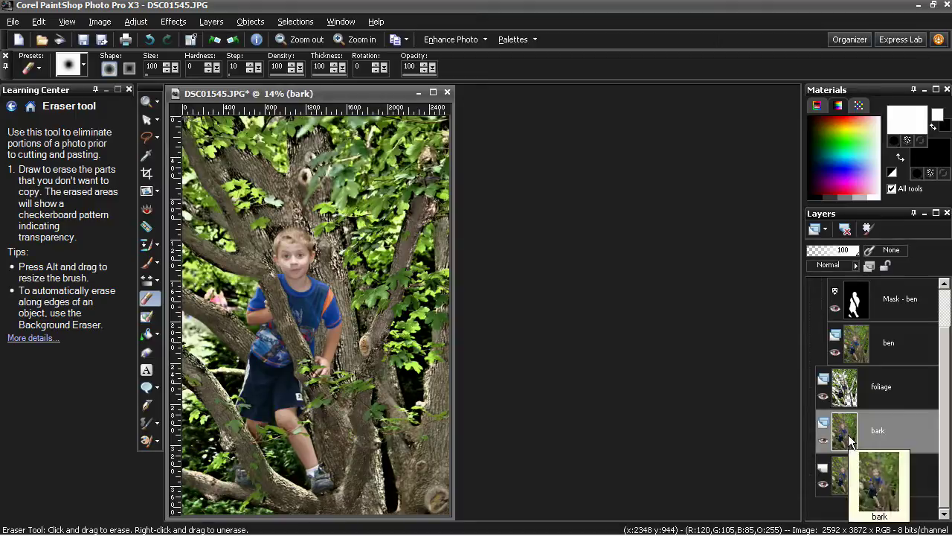
# Step: Make the bark layer monochrome with Channel Mixer (Red 30, Green 40, Blue 20)
pyautogui.click(135, 22)
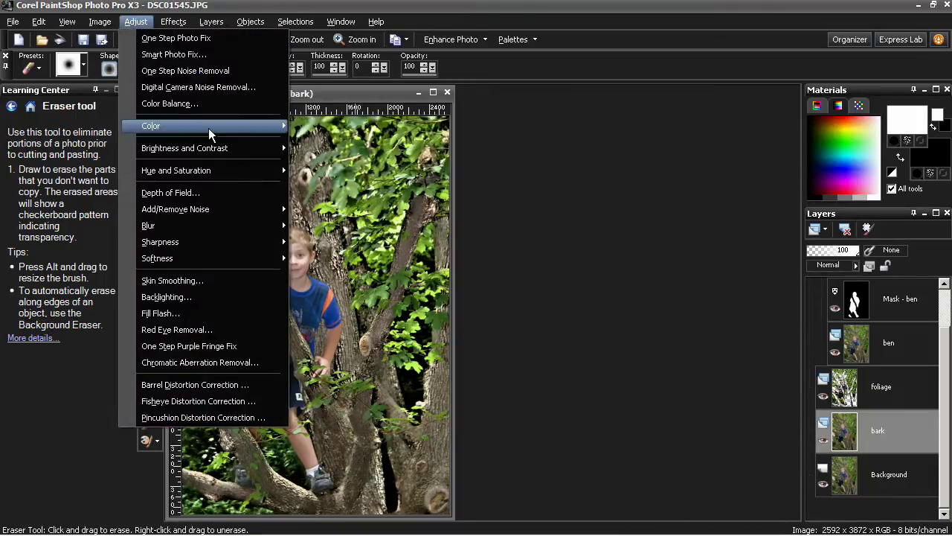
pyautogui.moveTo(210, 133)
pyautogui.click(327, 128)
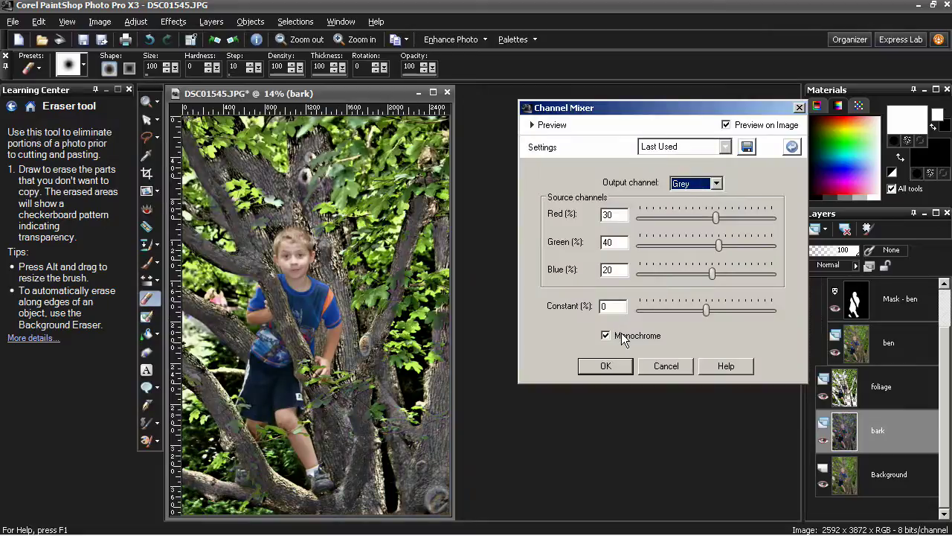
pyautogui.click(604, 372)
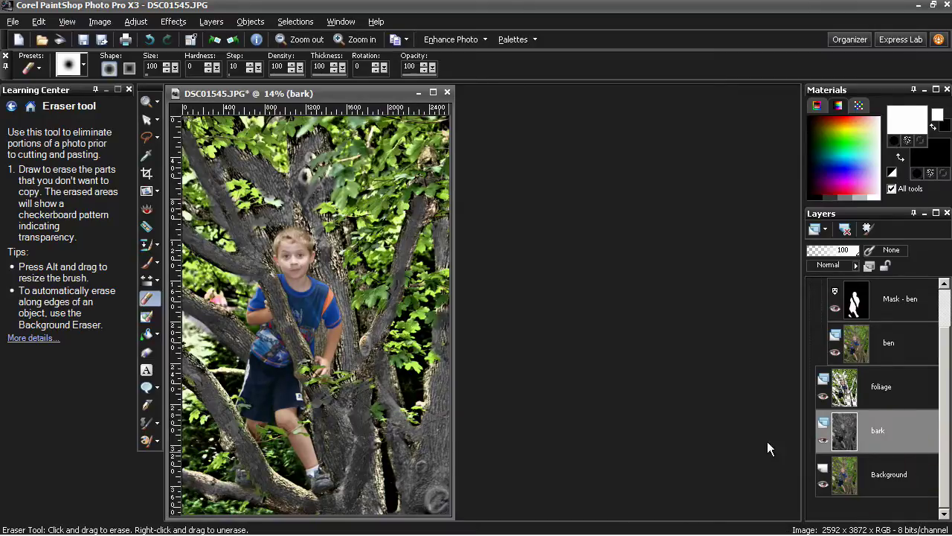
# Step: On the foliage layer, erase over the trunk, right edge and beside the boy's foot
pyautogui.moveTo(857, 431)
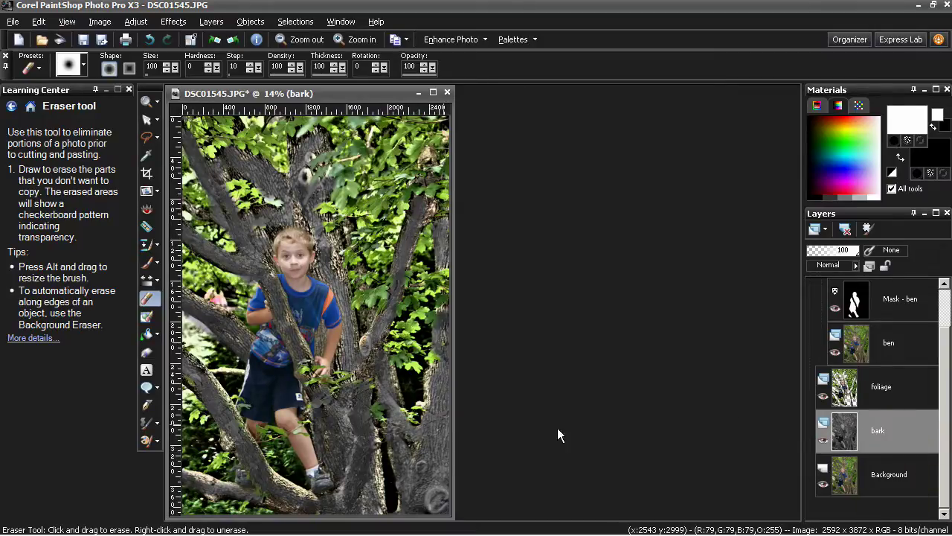
pyautogui.click(852, 394)
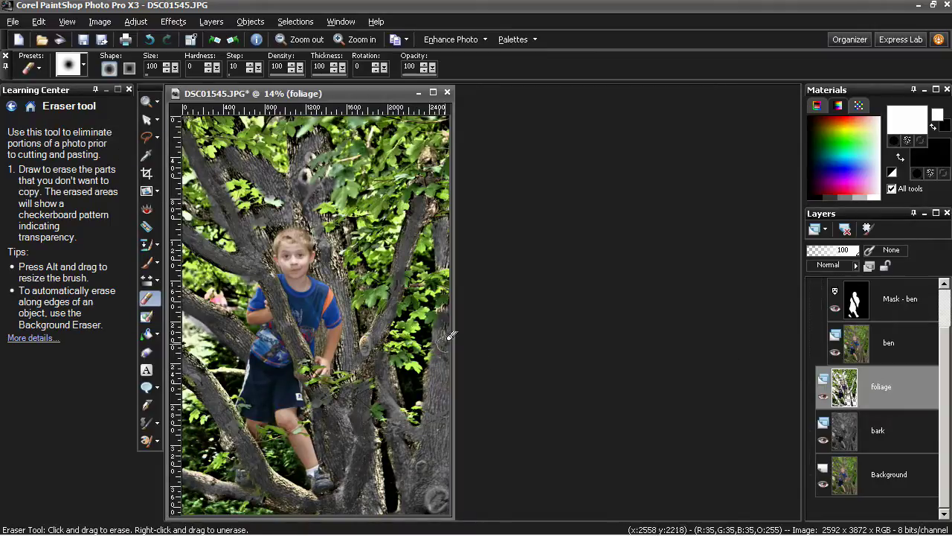
pyautogui.moveTo(431, 202)
pyautogui.mouseDown()
pyautogui.moveTo(428, 153)
pyautogui.moveTo(448, 126)
pyautogui.moveTo(426, 176)
pyautogui.moveTo(439, 209)
pyautogui.moveTo(415, 240)
pyautogui.mouseUp()
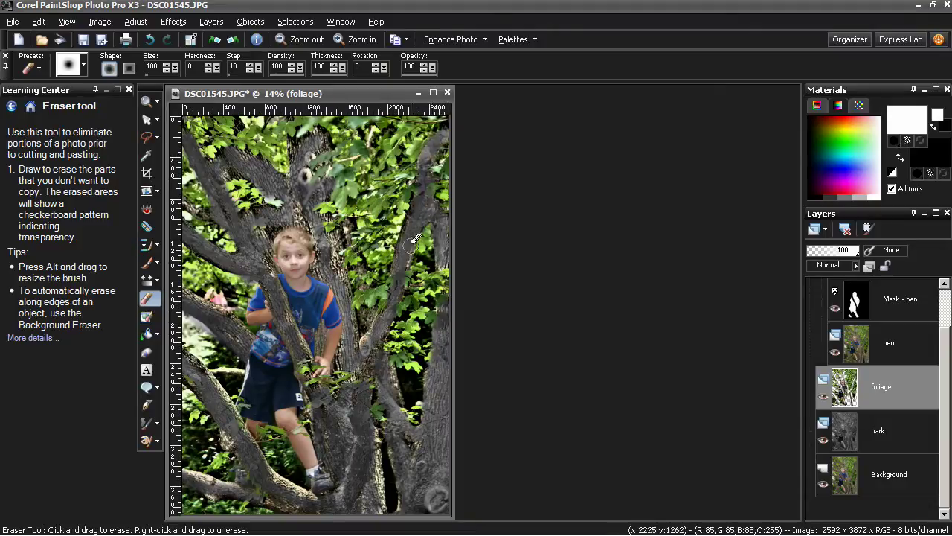
pyautogui.moveTo(399, 272)
pyautogui.mouseDown()
pyautogui.moveTo(370, 346)
pyautogui.moveTo(364, 316)
pyautogui.moveTo(371, 310)
pyautogui.moveTo(366, 364)
pyautogui.moveTo(389, 328)
pyautogui.moveTo(380, 374)
pyautogui.moveTo(384, 362)
pyautogui.moveTo(410, 447)
pyautogui.moveTo(370, 408)
pyautogui.mouseUp()
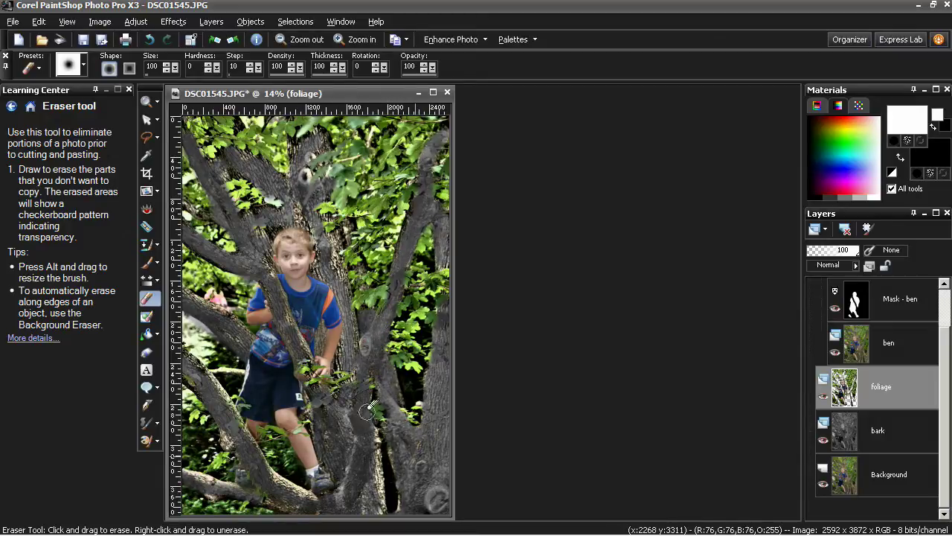
pyautogui.moveTo(379, 475)
pyautogui.mouseDown()
pyautogui.moveTo(371, 437)
pyautogui.moveTo(381, 514)
pyautogui.moveTo(359, 476)
pyautogui.mouseUp()
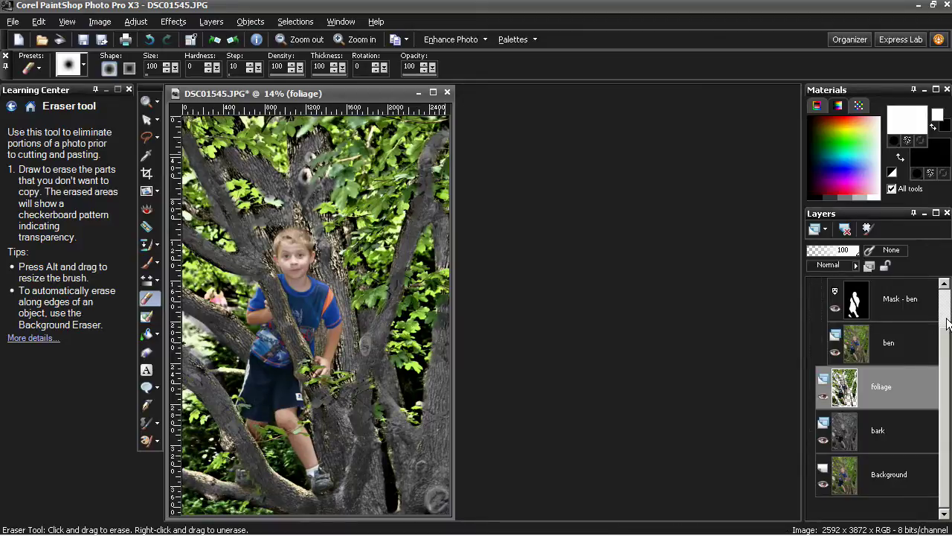
# Step: Erase the light bark patches beside the boy's face and on the upper-left branch
pyautogui.scroll(1, 946, 312)
pyautogui.moveTo(848, 309)
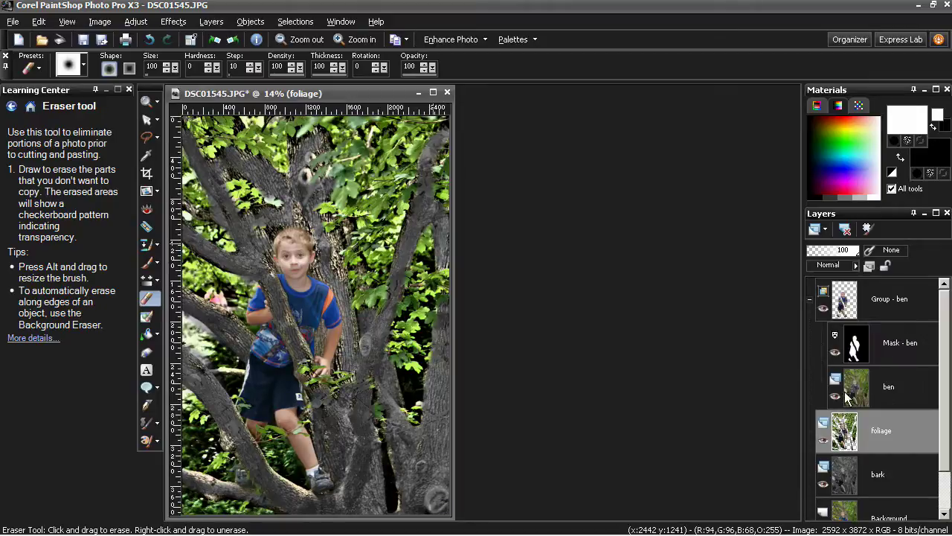
pyautogui.moveTo(862, 348)
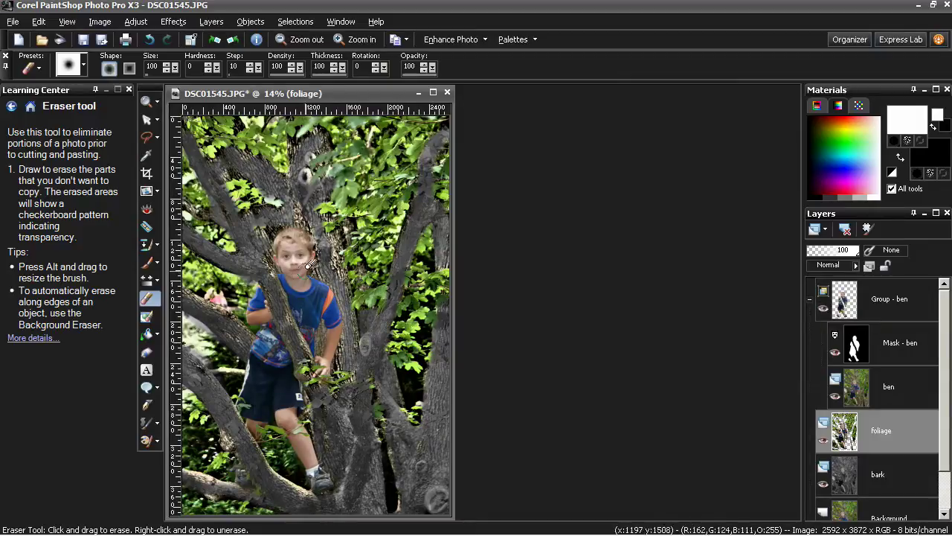
pyautogui.scroll(5, 538, 245)
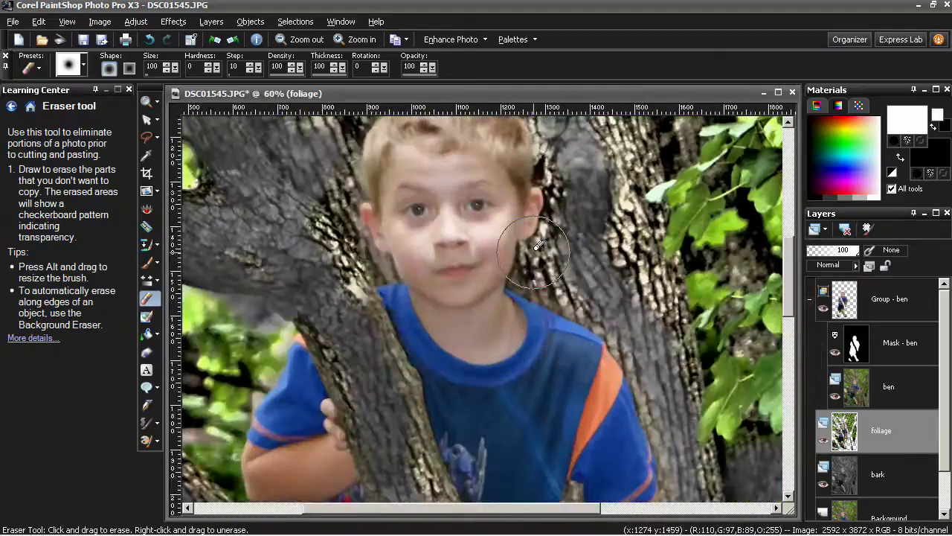
pyautogui.moveTo(307, 211)
pyautogui.mouseDown()
pyautogui.moveTo(323, 242)
pyautogui.moveTo(324, 227)
pyautogui.moveTo(238, 249)
pyautogui.moveTo(428, 477)
pyautogui.mouseUp()
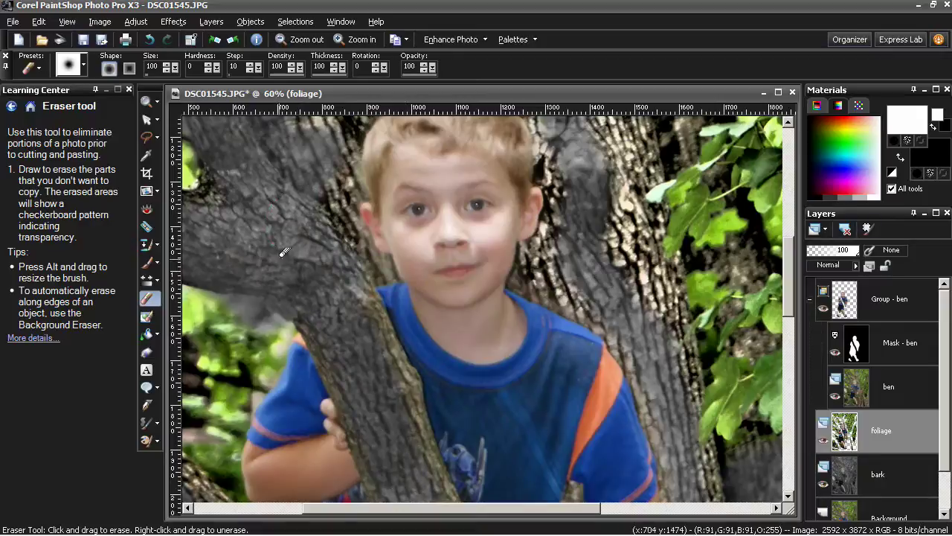
pyautogui.moveTo(333, 215)
pyautogui.mouseDown()
pyautogui.moveTo(297, 127)
pyautogui.moveTo(305, 145)
pyautogui.moveTo(297, 134)
pyautogui.moveTo(275, 137)
pyautogui.mouseUp()
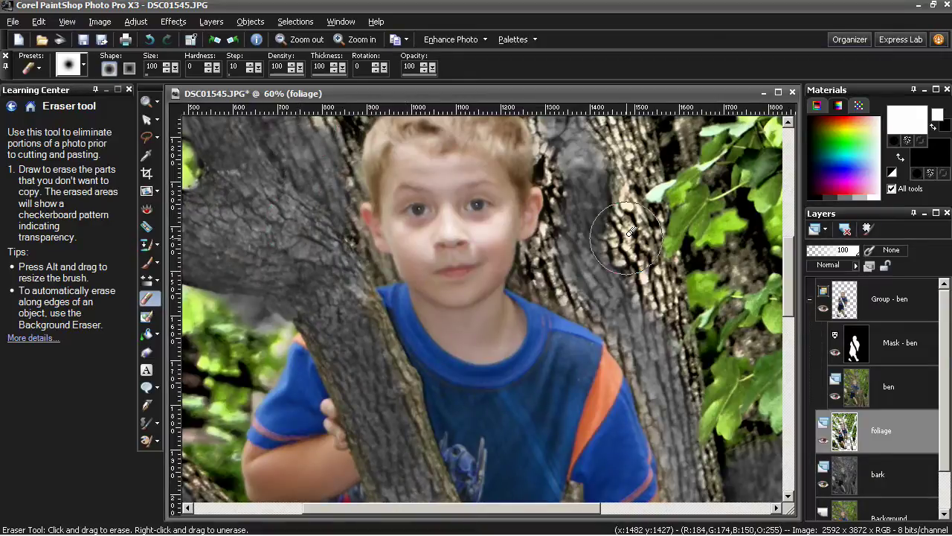